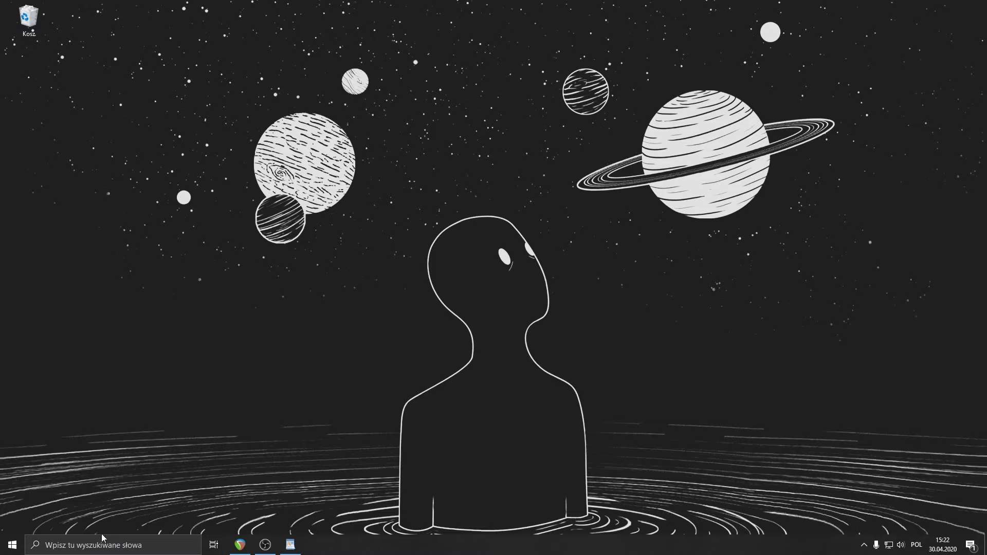
Step: Open the Windows Update settings by searching for "aktual" and check for system updates
key("super")
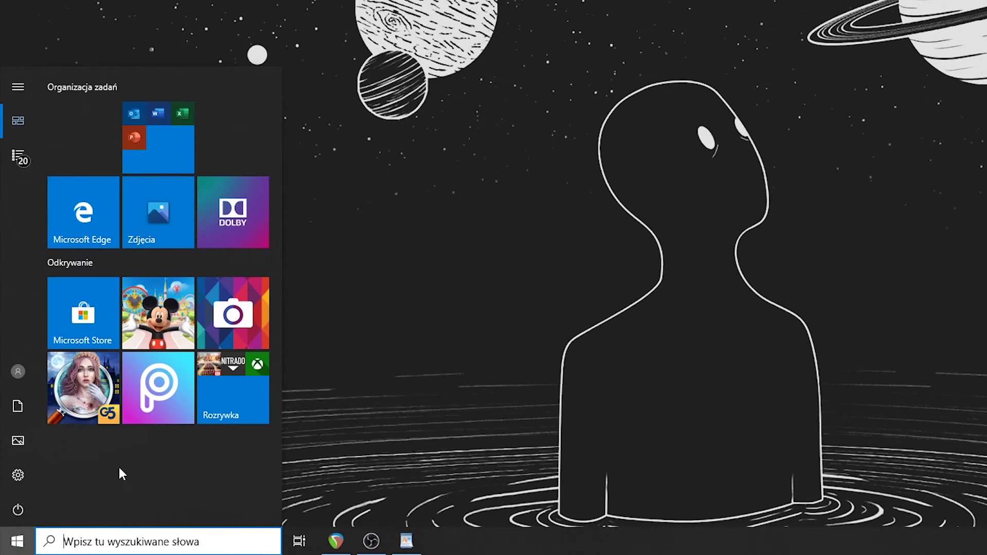
type("aktual")
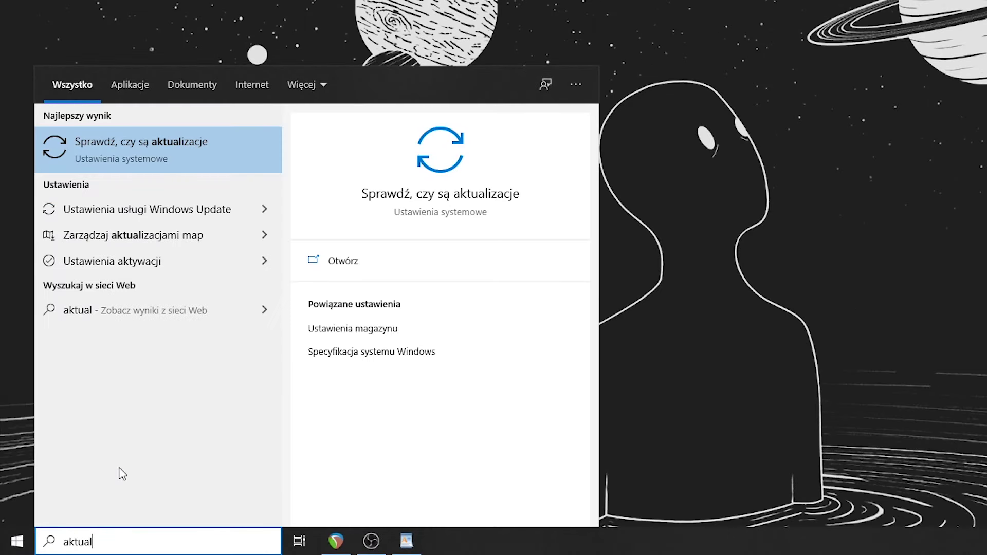
left_click(189, 159)
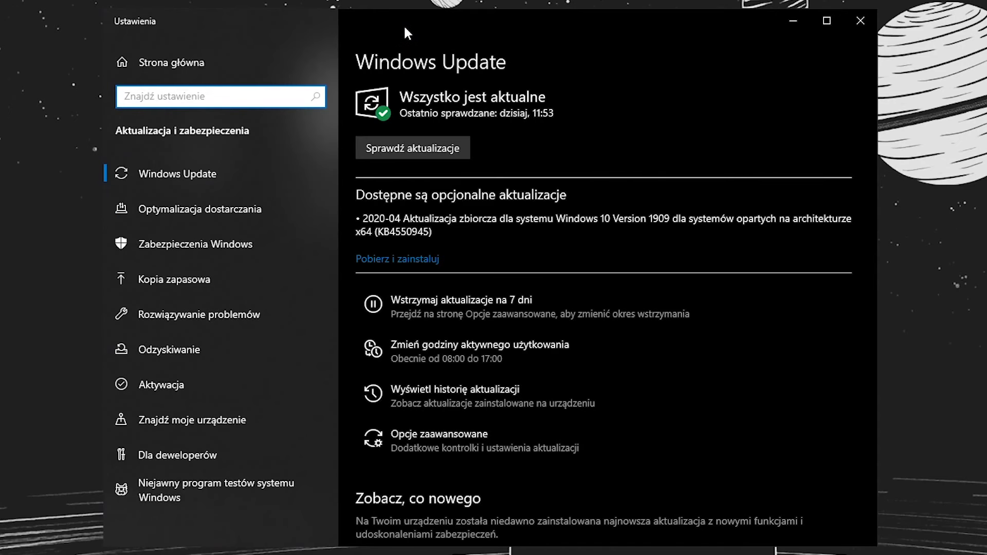
left_click(409, 149)
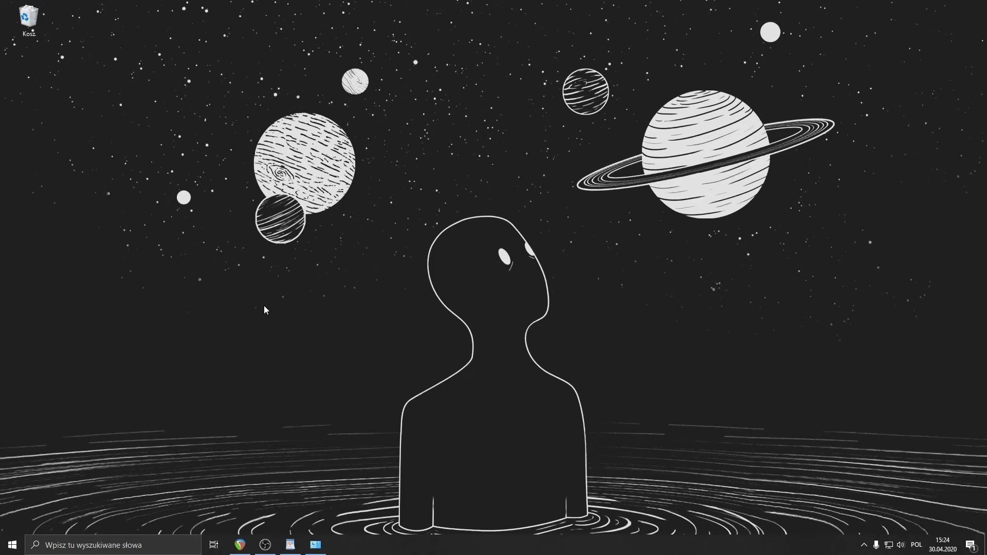
Step: Open Opcje zasilania under Sprzęt i dźwięk in the Control Panel and look over the preferred and additional power plans
left_click(13, 545)
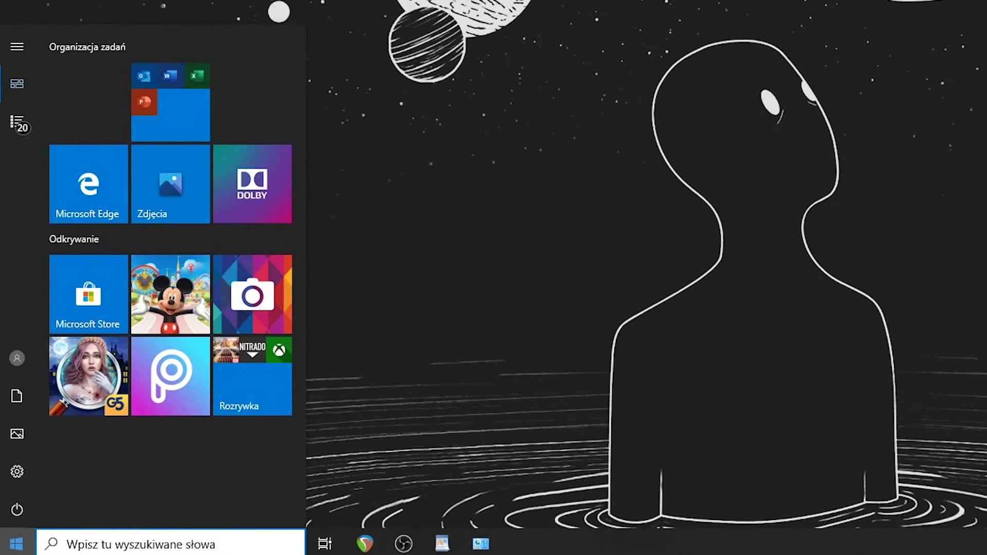
type("panel")
key("Return")
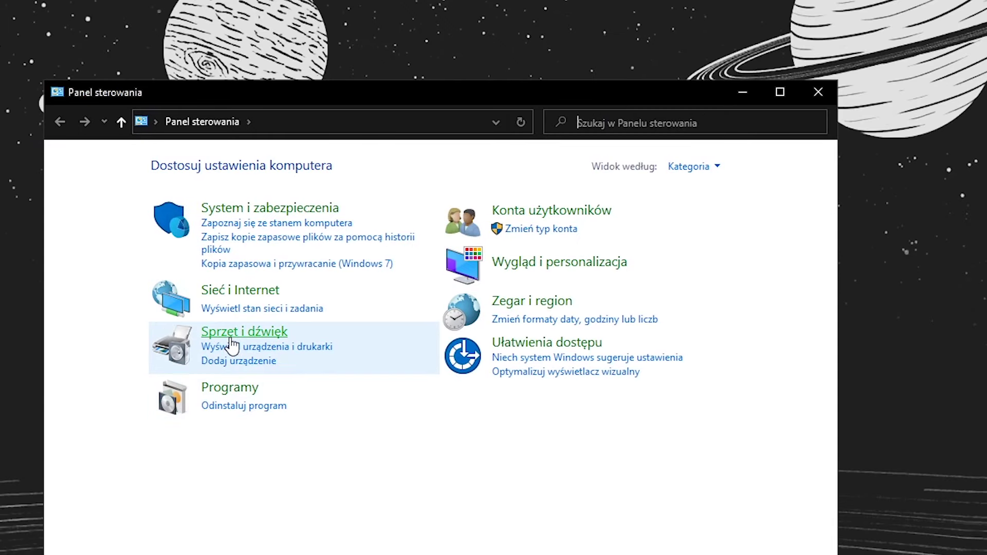
left_click(232, 337)
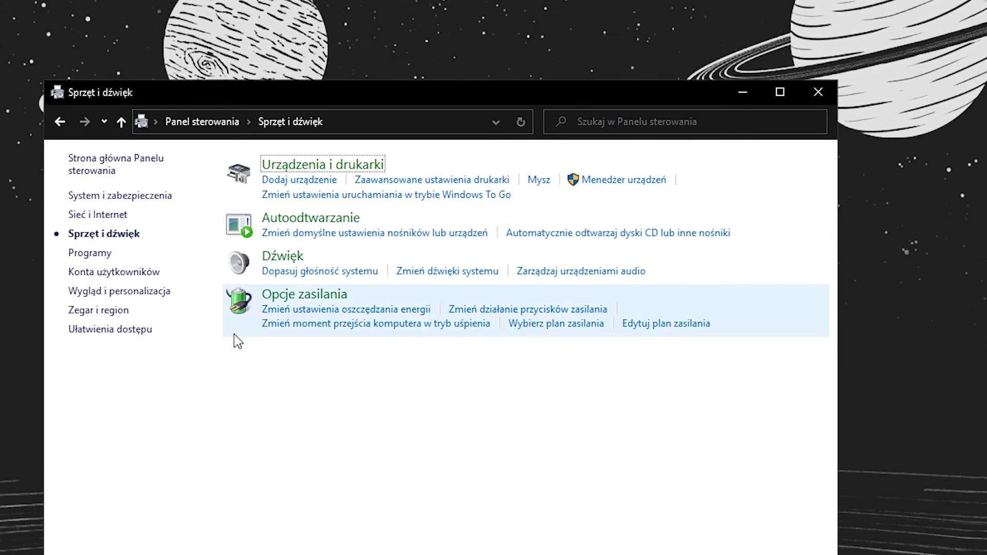
left_click(283, 297)
left_click_drag(322, 95, 382, 30)
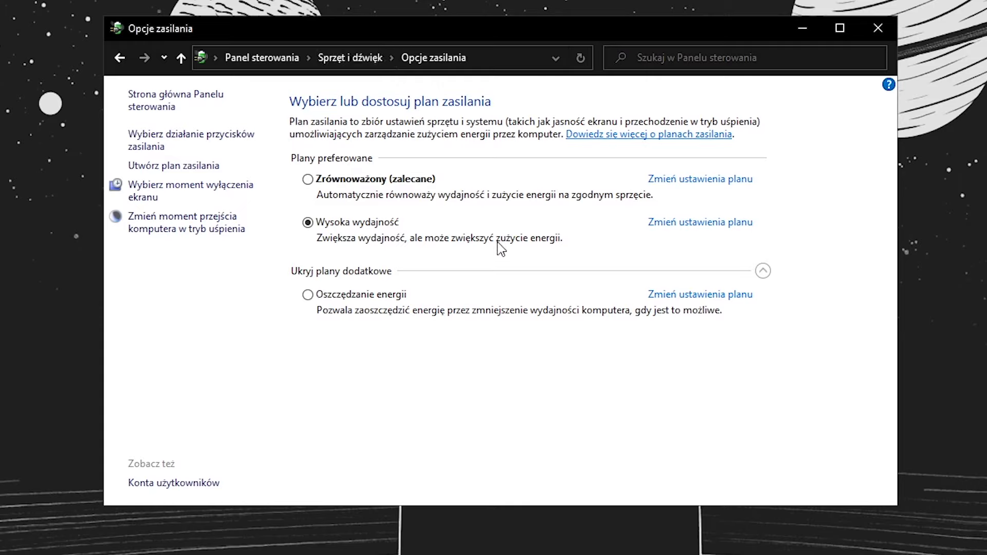
left_click(762, 271)
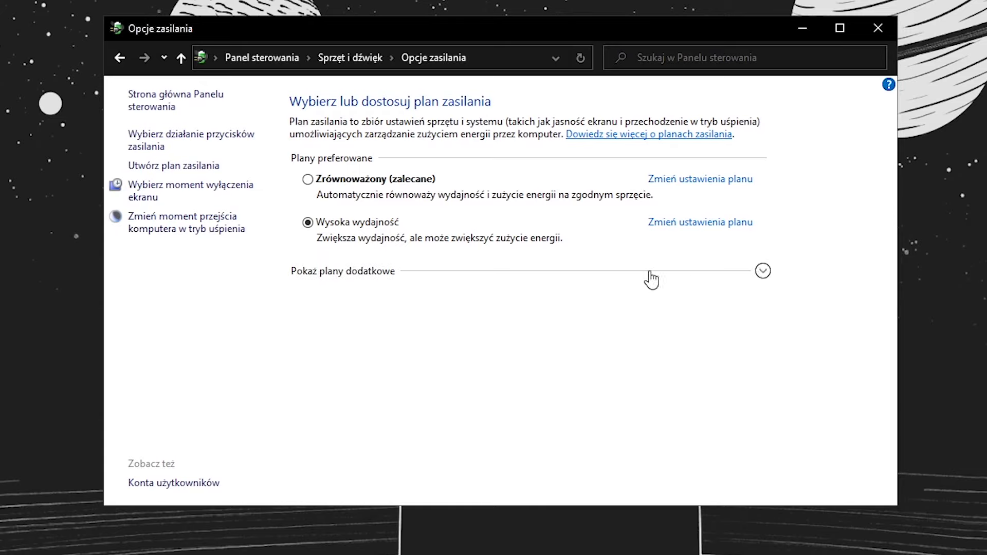
left_click(763, 271)
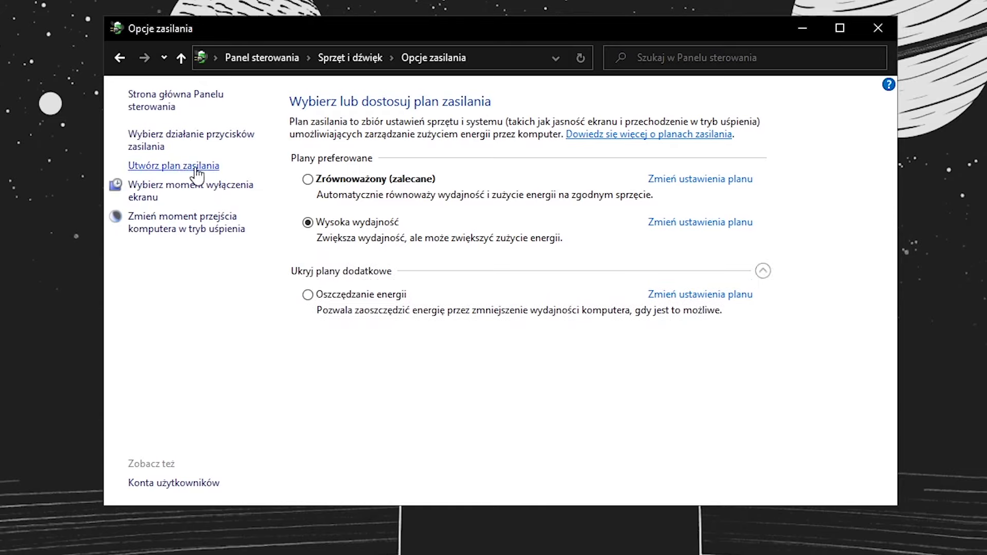
Step: Choose Wysoka wydajność as the base for a new power plan, but leave without creating it
left_click(173, 166)
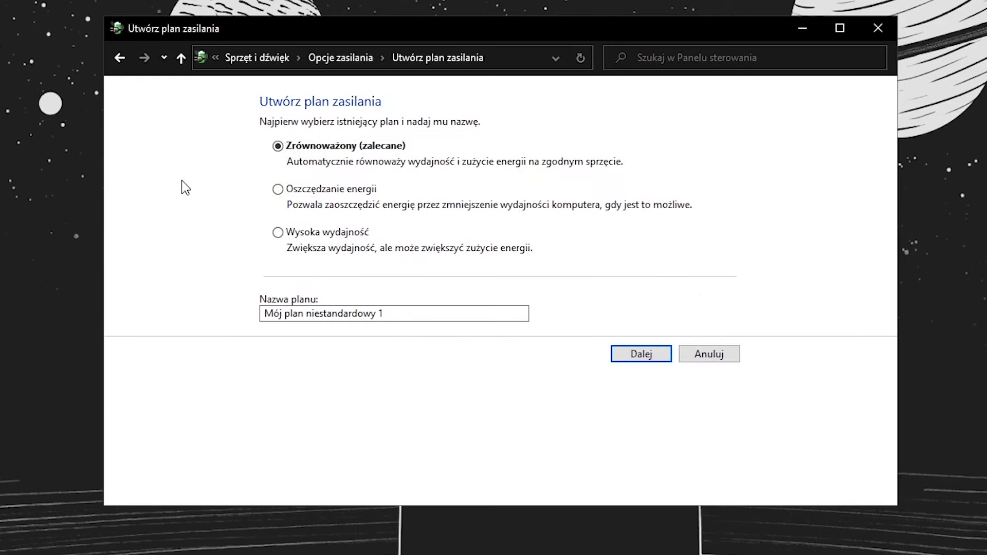
left_click(289, 232)
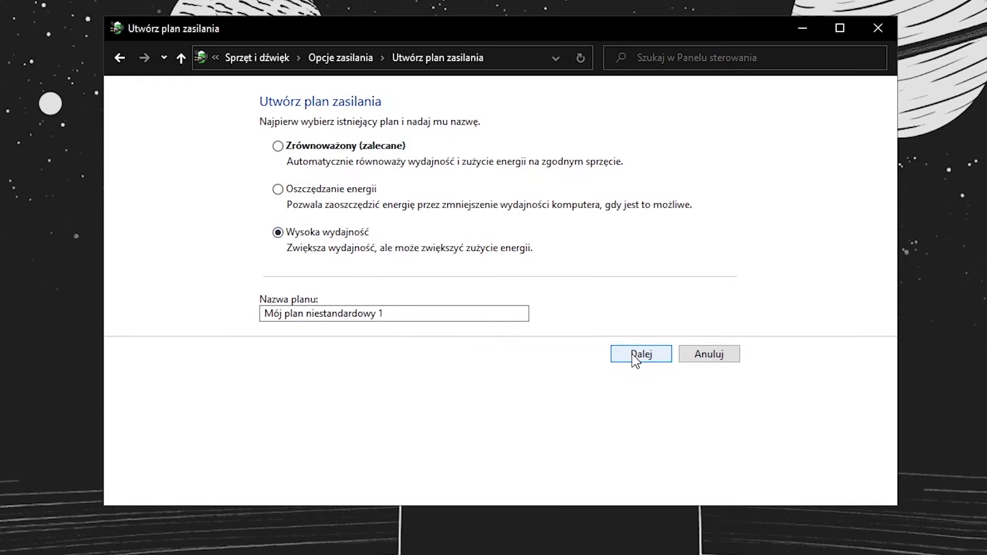
left_click(120, 58)
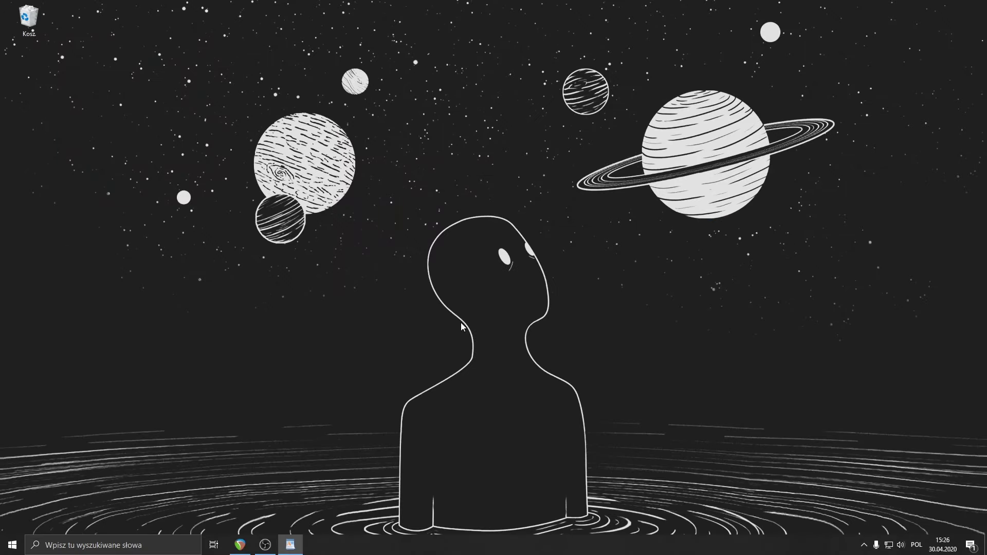
Step: Open the Powiadomienia i akcje page in the System section of the Windows settings
key("super")
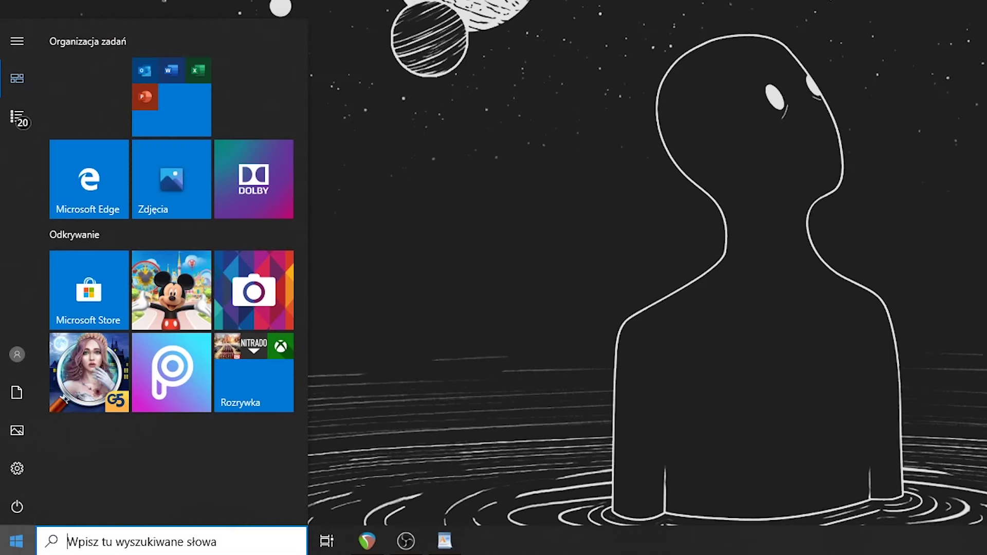
type("us")
key("Return")
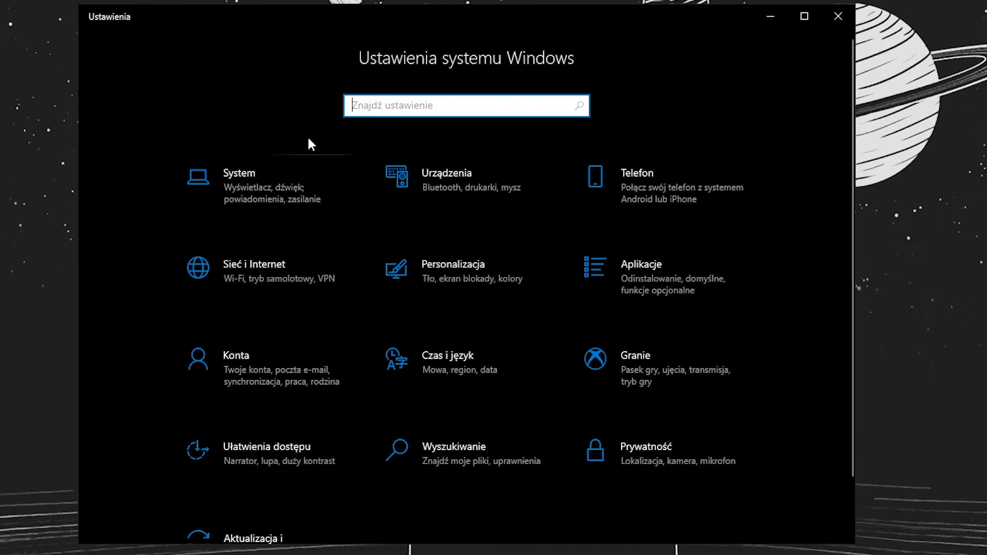
left_click(274, 171)
left_click(195, 244)
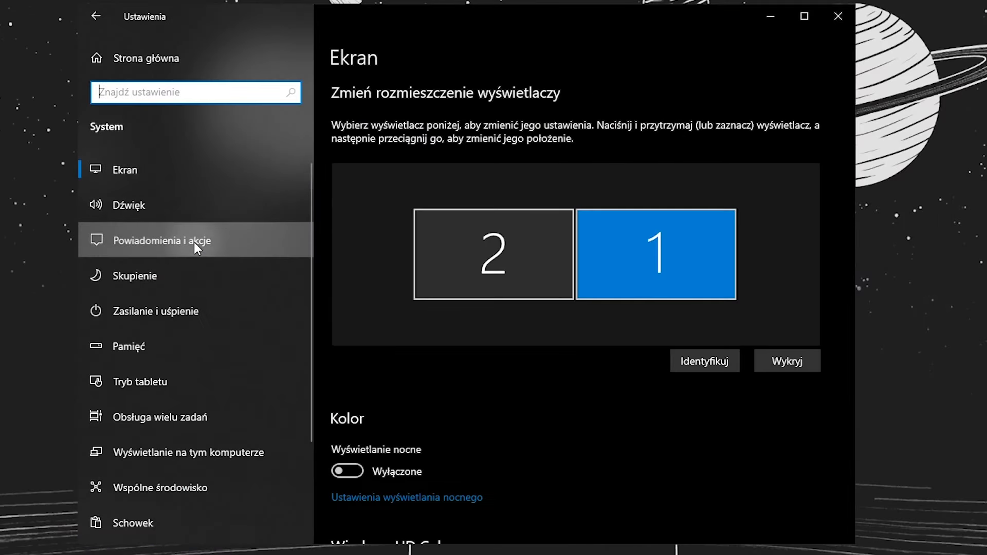
Step: Examine the notification switches for individual senders and the automatic rules of the Skupienie feature
scroll(515, 229, "down", 7)
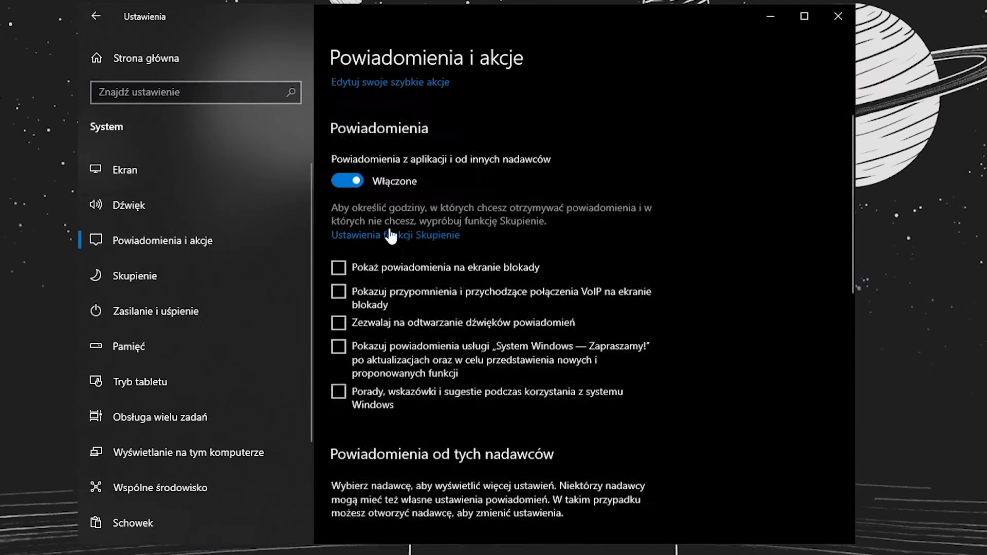
scroll(627, 229, "down", 6)
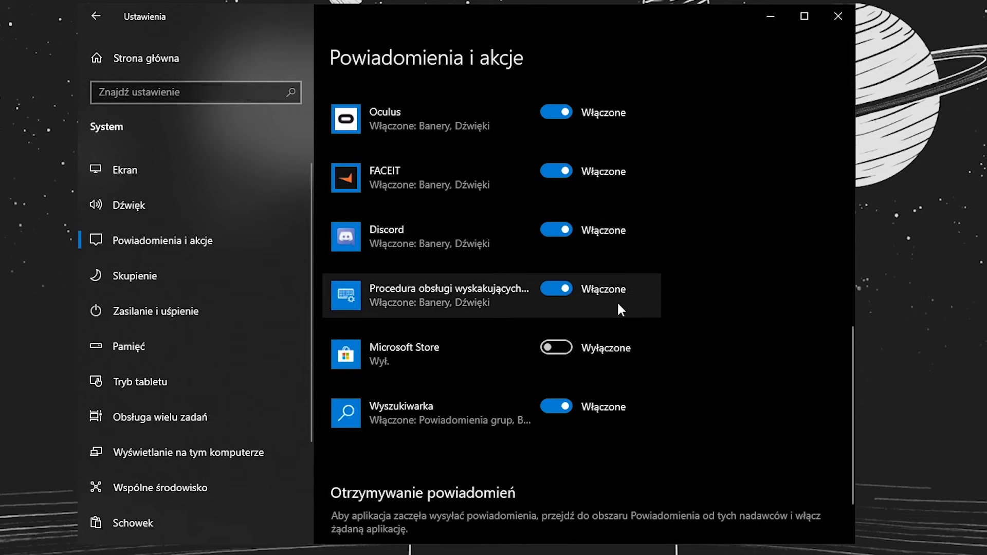
scroll(665, 290, "up", 3)
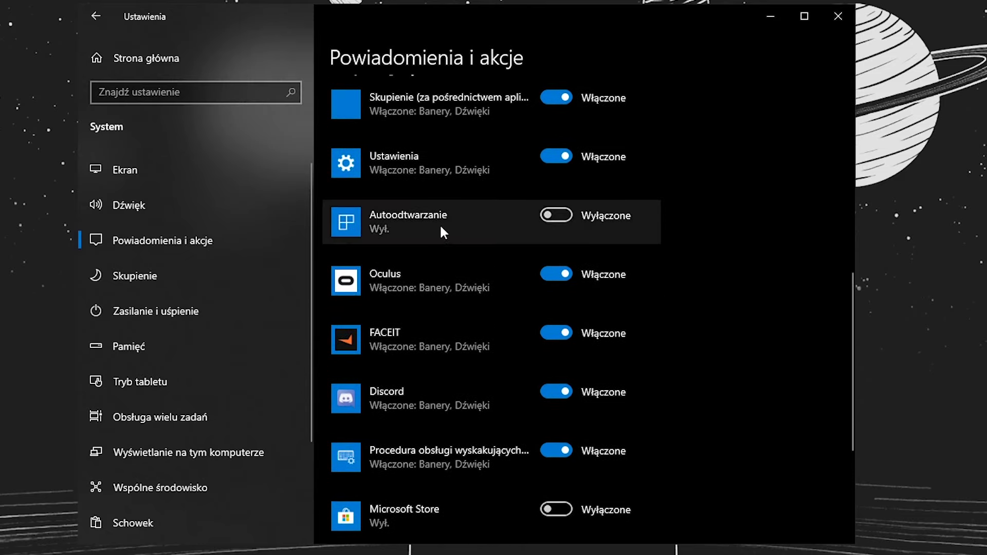
scroll(591, 268, "down", 2)
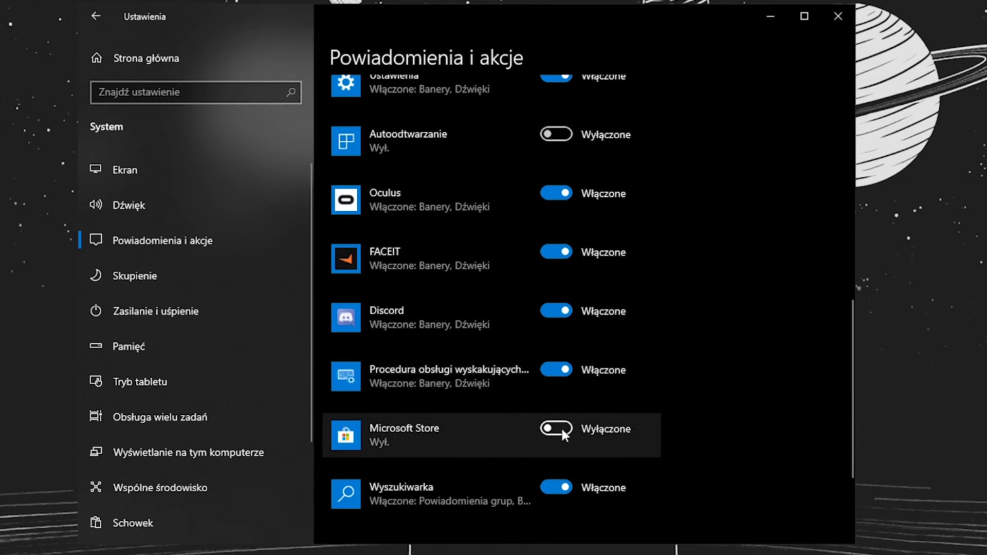
scroll(617, 431, "up", 3)
scroll(688, 426, "up", 1)
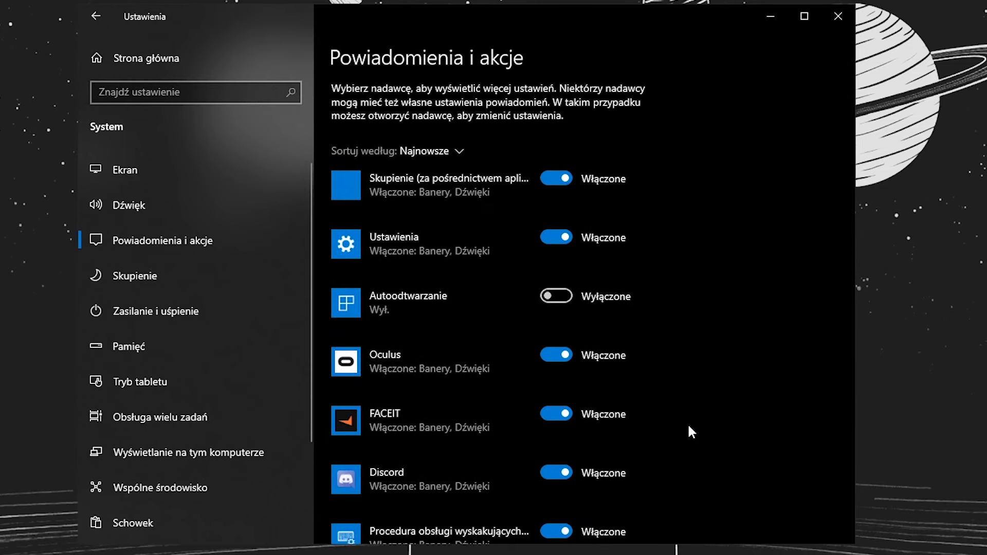
scroll(694, 396, "down", 4)
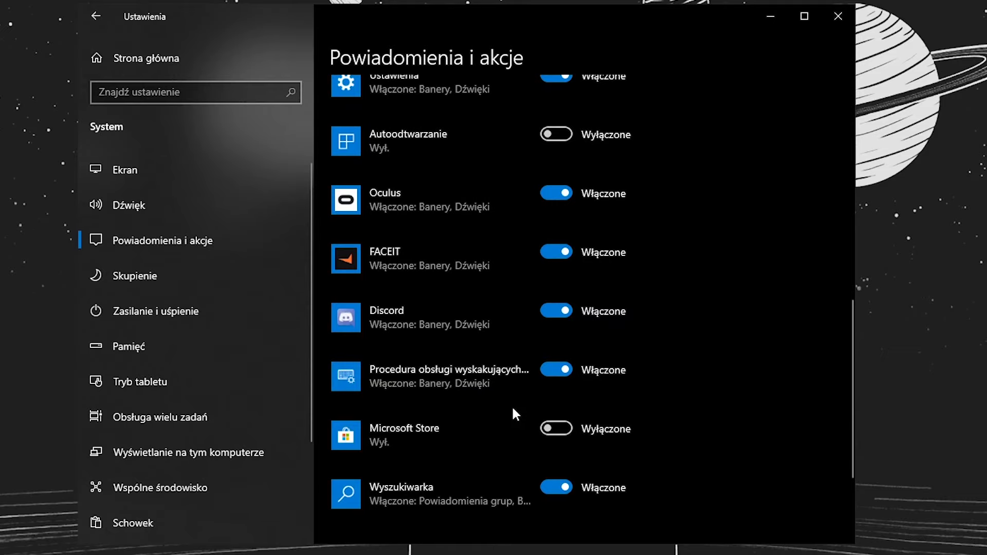
left_click(156, 275)
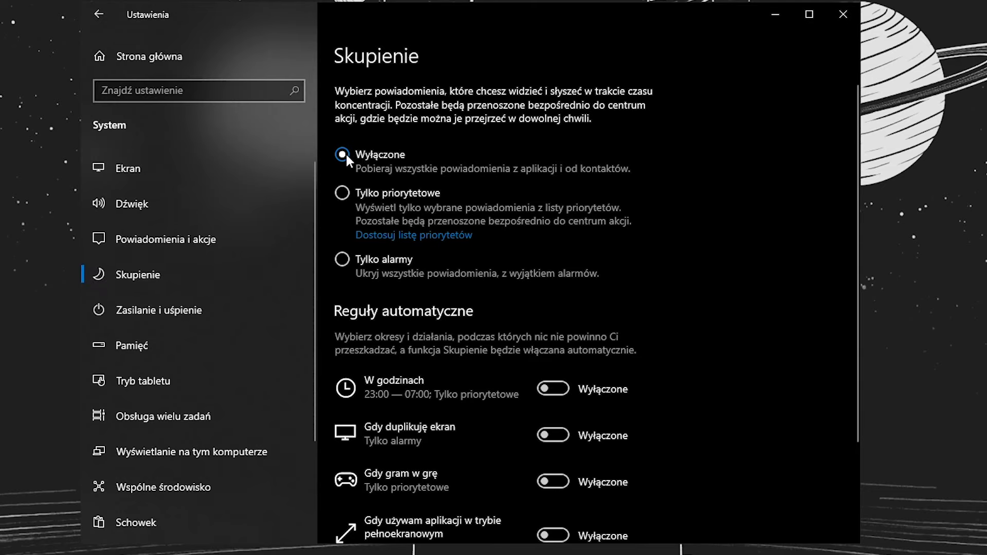
scroll(736, 203, "down", 3)
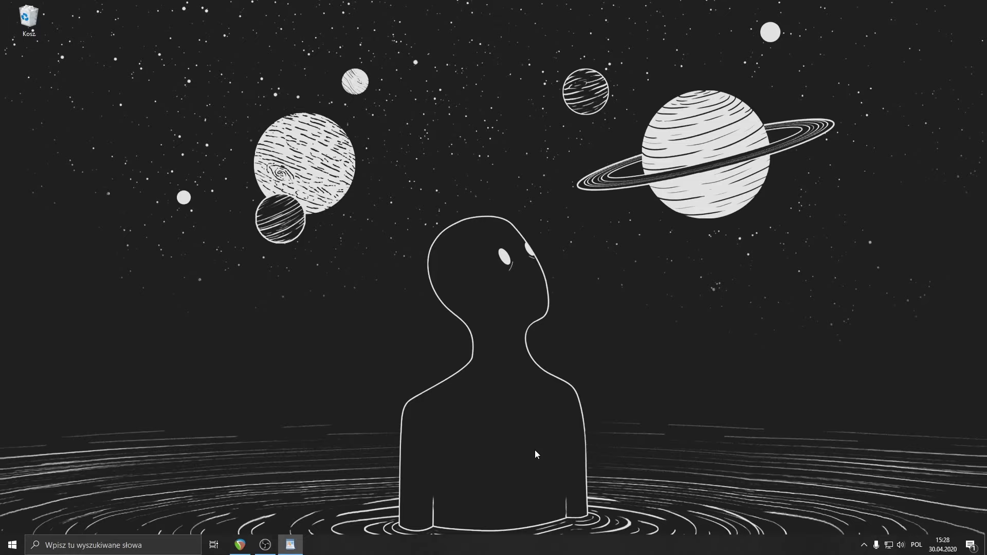
Step: Open Task Manager in its detailed view and look through the running processes
right_click(496, 552)
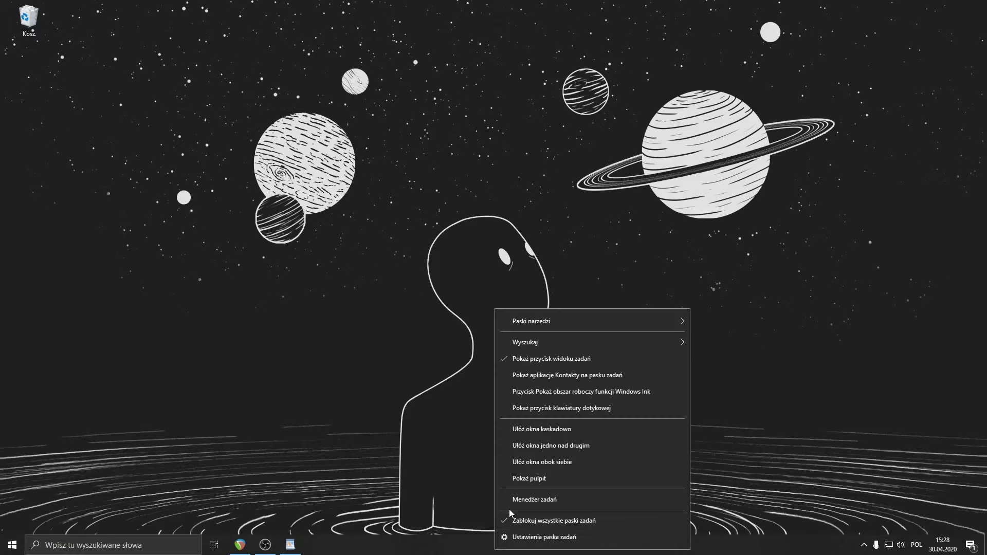
right_click(710, 546)
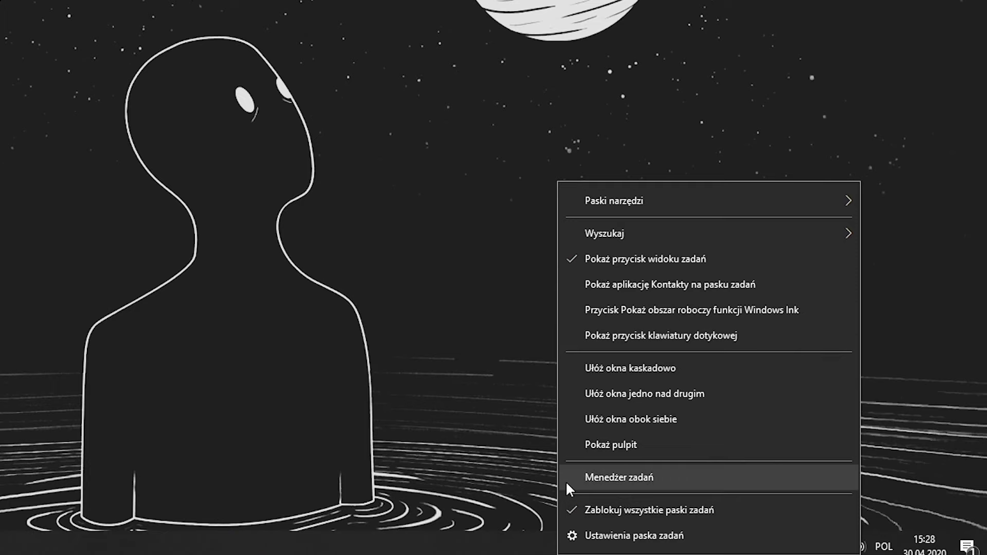
left_click(585, 472)
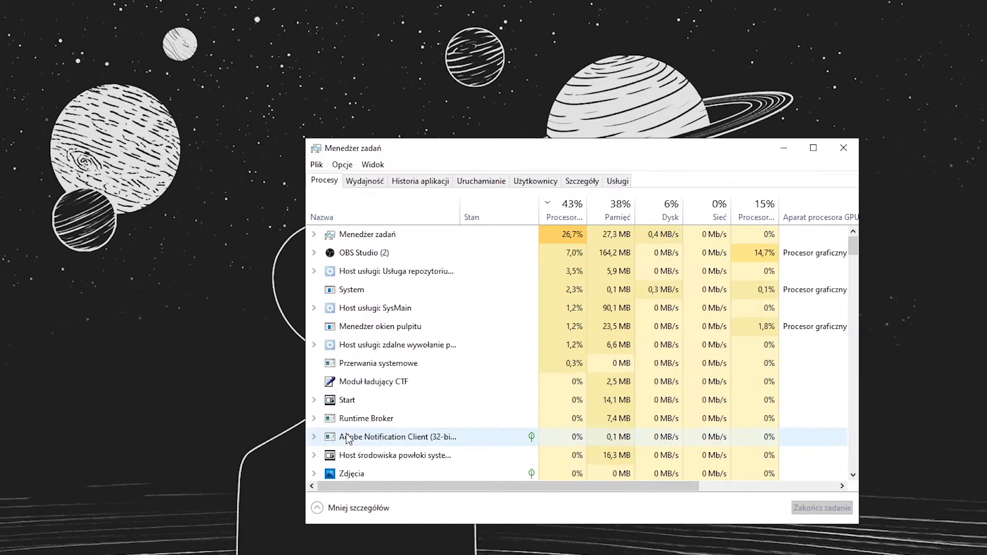
left_click(318, 508)
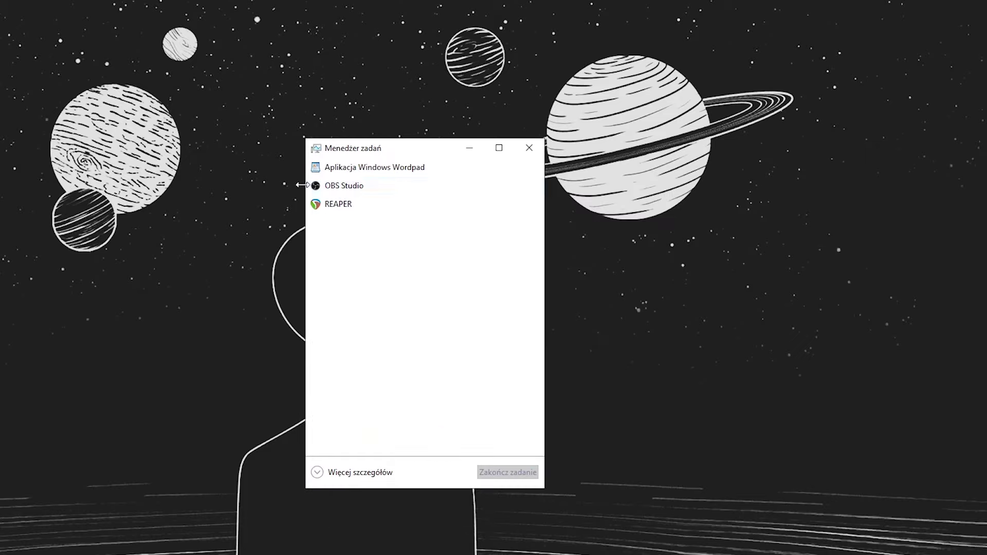
left_click(321, 473)
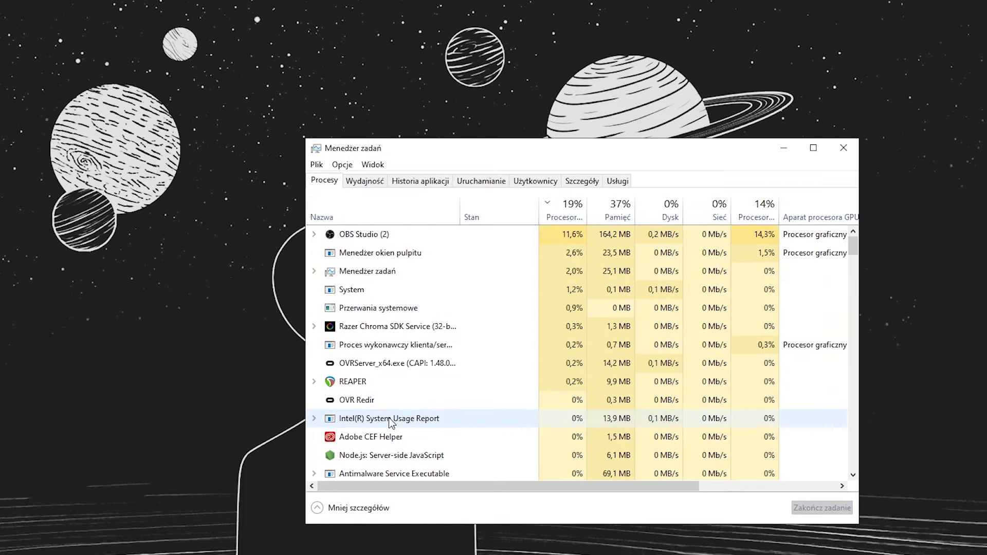
scroll(853, 245, "down", 1)
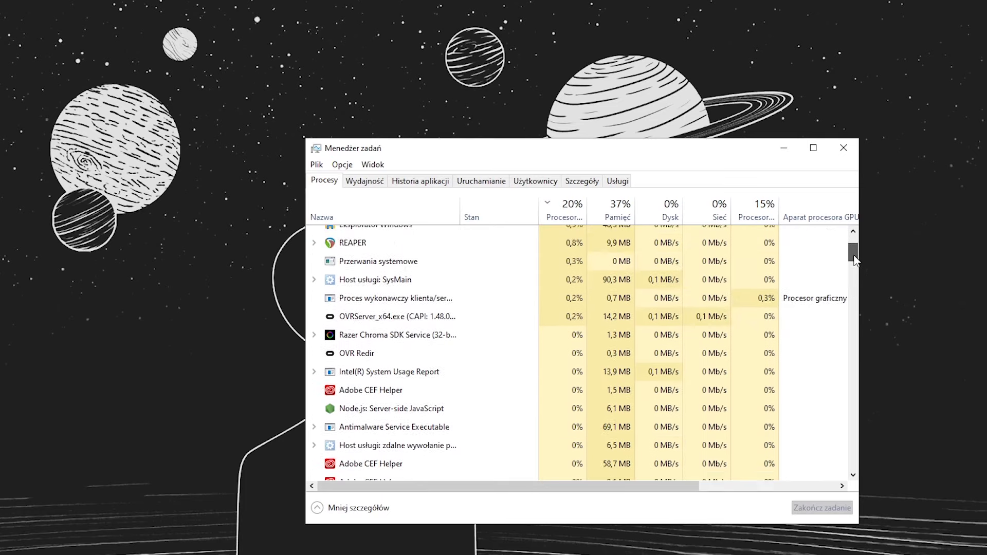
left_click(813, 271)
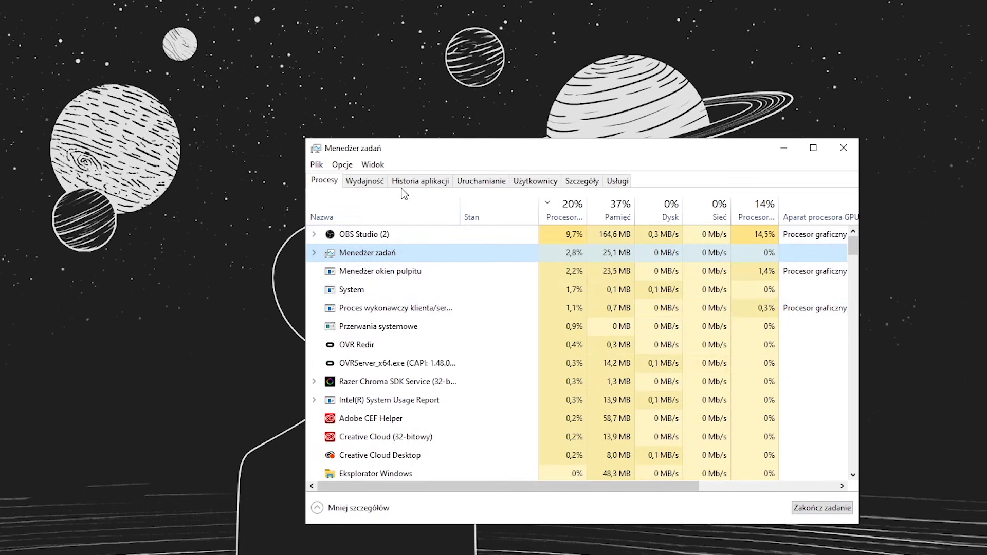
Step: Look through the startup programs in Task Manager, selecting the Intel Driver & Support Assistant and Discord entries
left_click(464, 187)
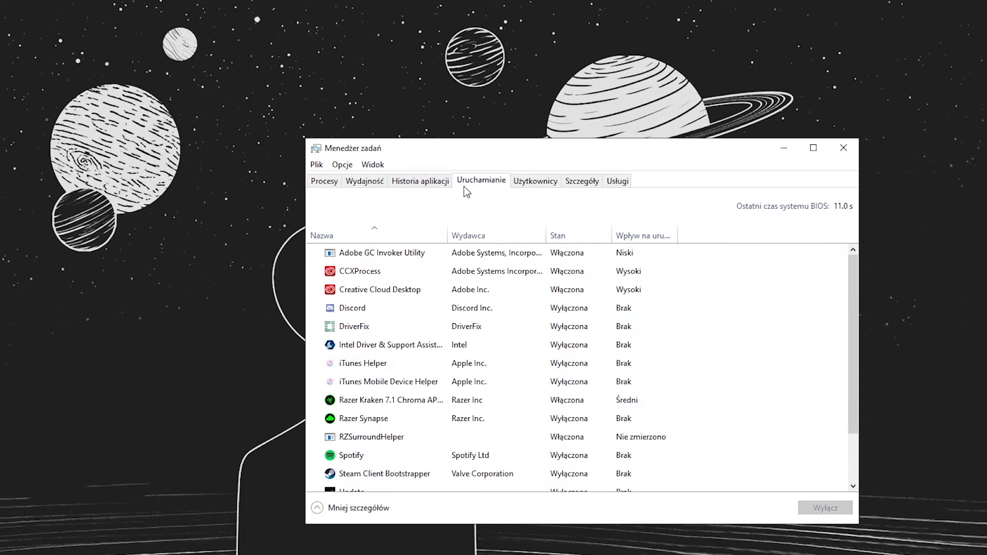
scroll(412, 311, "down", 2)
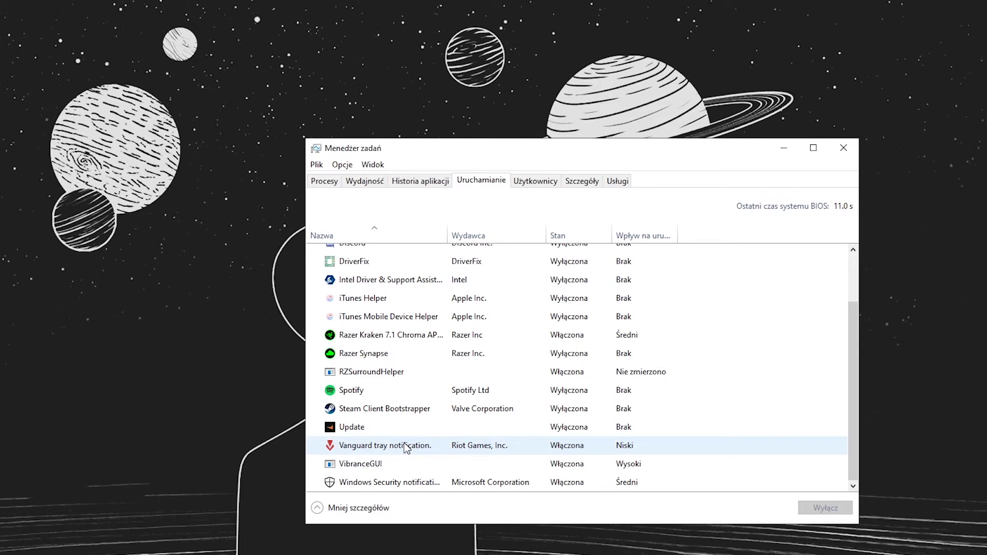
scroll(406, 448, "up", 2)
left_click(354, 350)
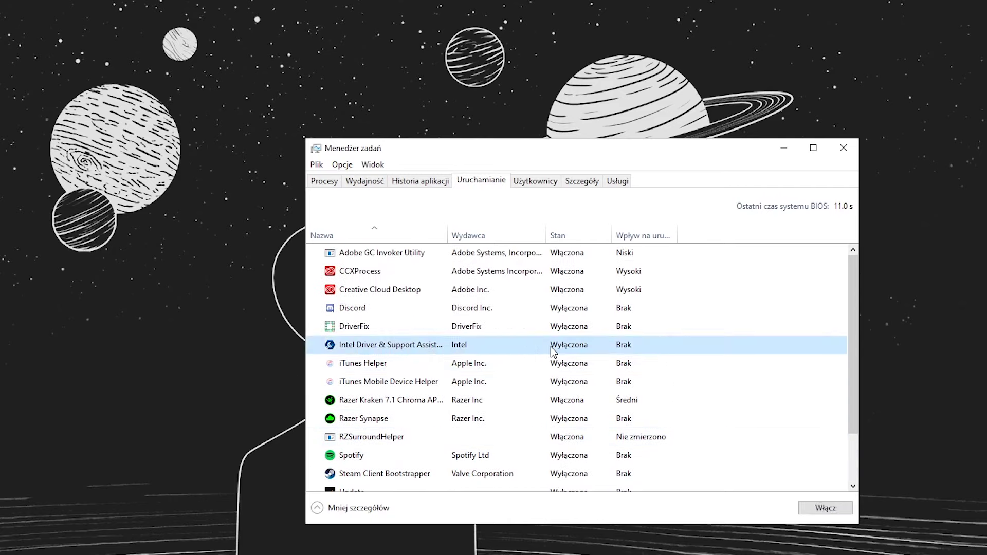
left_click(545, 311)
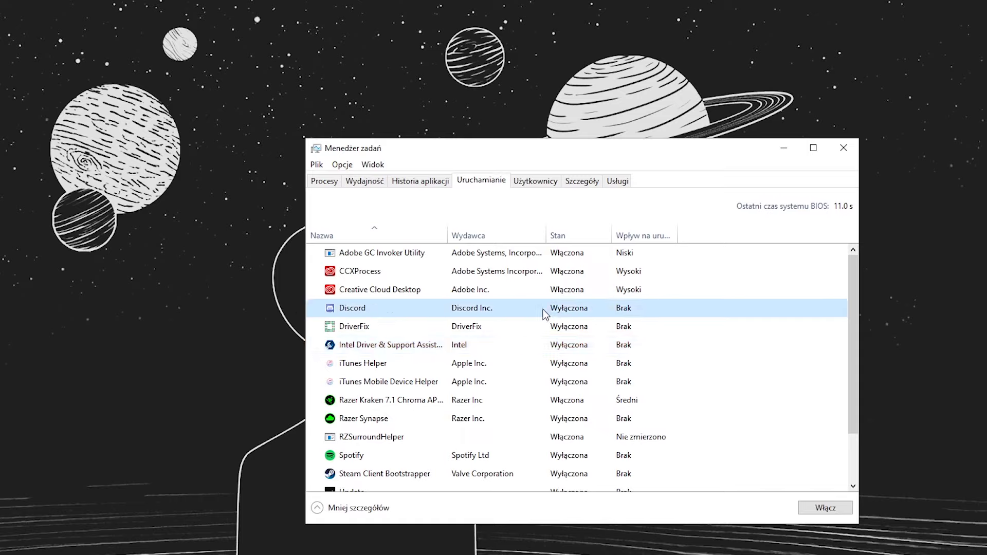
Step: Look through the remaining startup programs, selecting the DriverFix and iTunes Helper entries, and close Task Manager
left_click(517, 329)
scroll(560, 334, "down", 1)
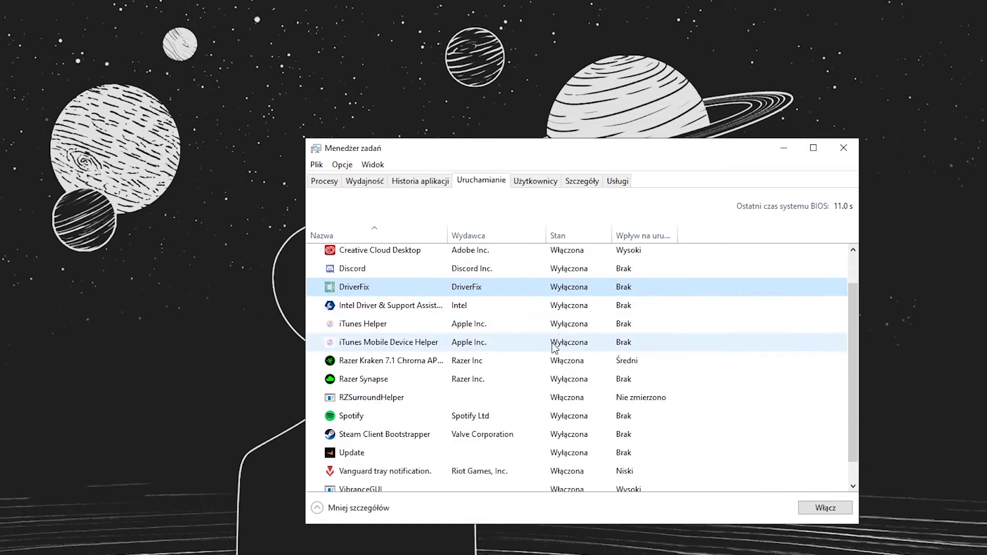
left_click(553, 331)
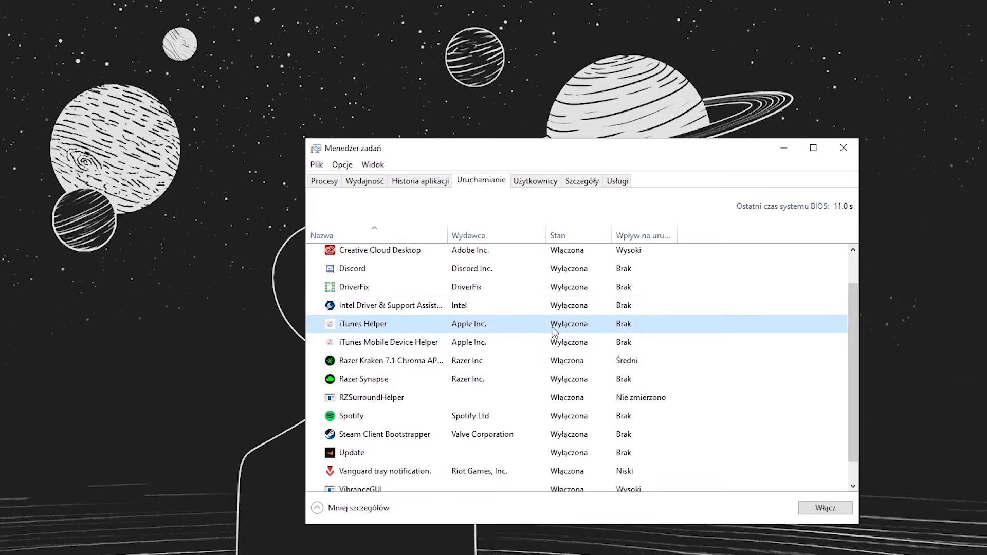
scroll(514, 345, "down", 1)
scroll(427, 404, "up", 2)
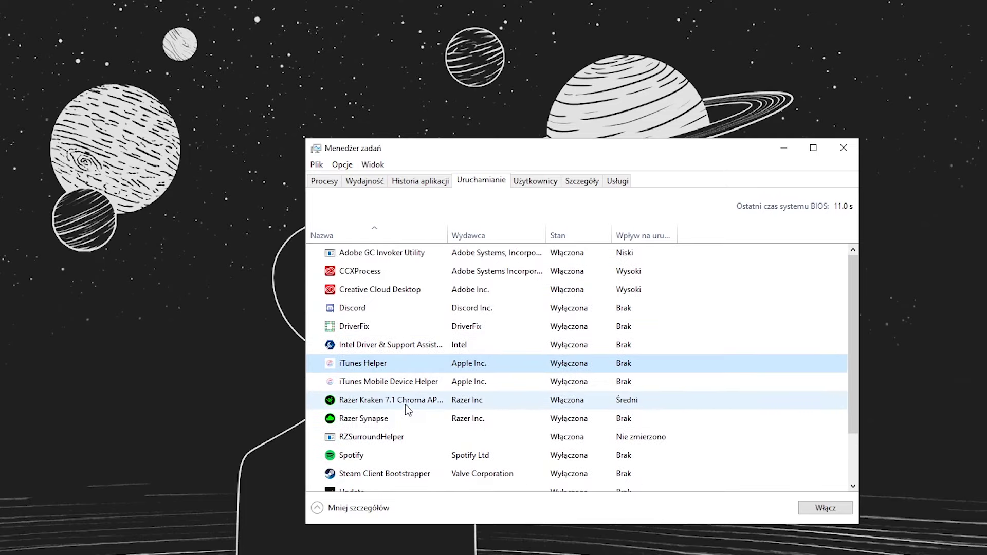
scroll(412, 404, "down", 2)
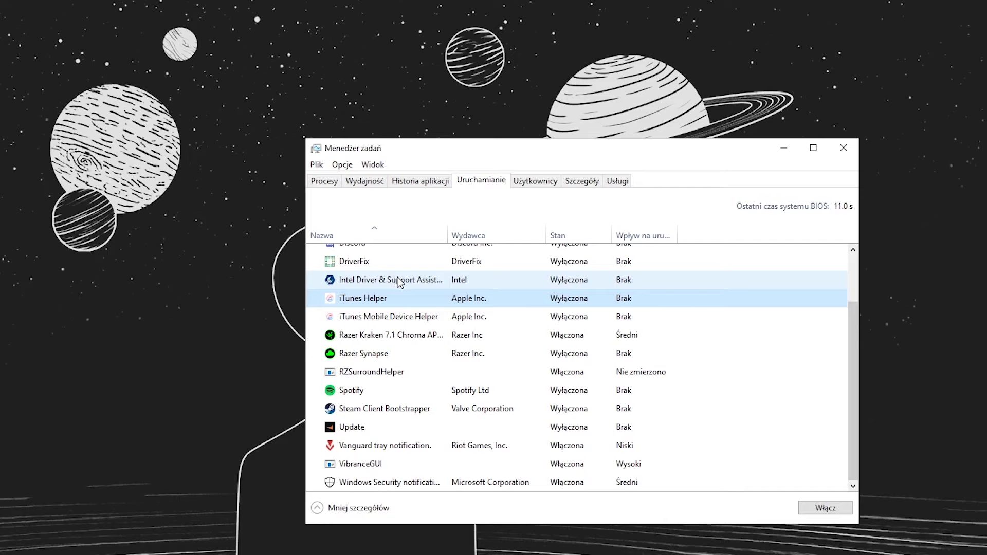
scroll(392, 334, "up", 2)
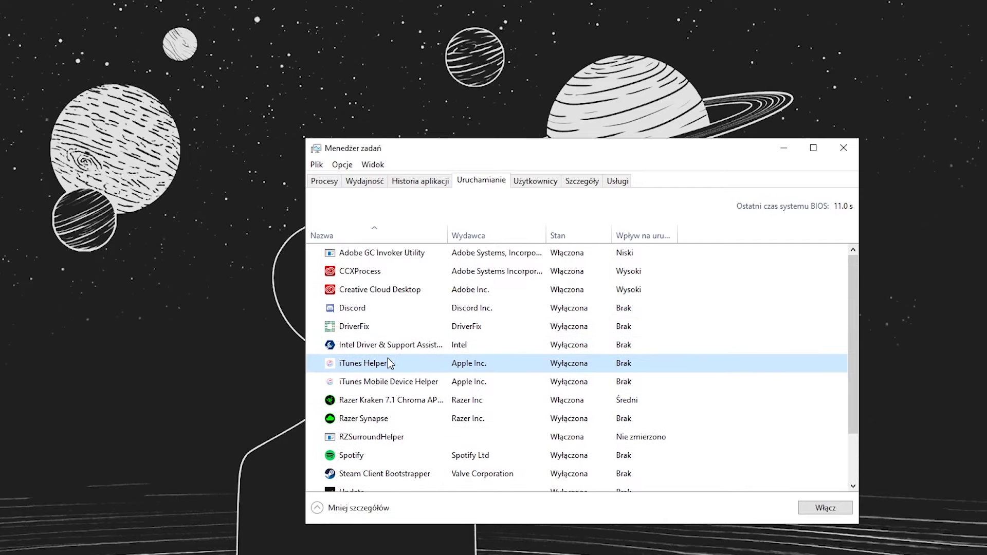
left_click(837, 157)
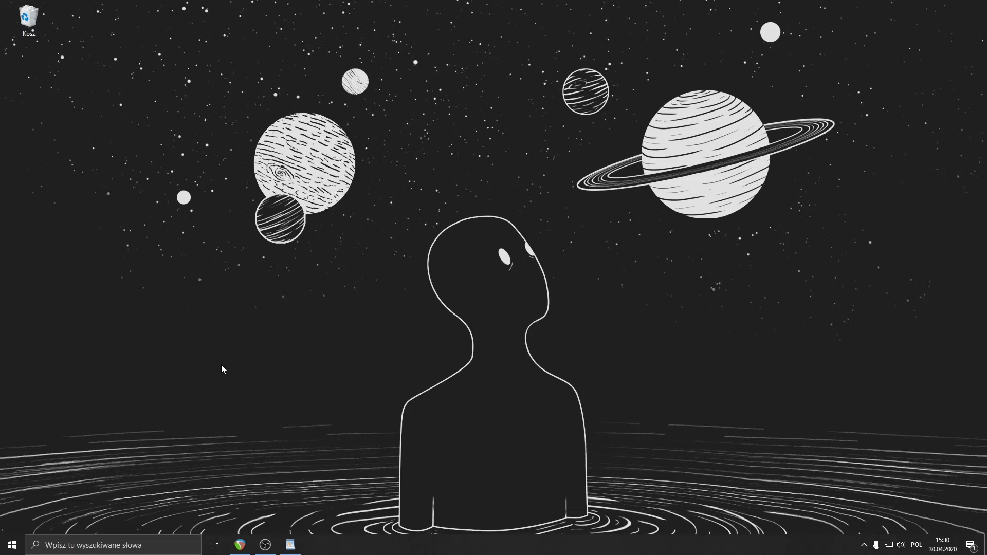
Step: Search Windows for "aplikacje" and open the Aplikacje w tle system settings
left_click(12, 545)
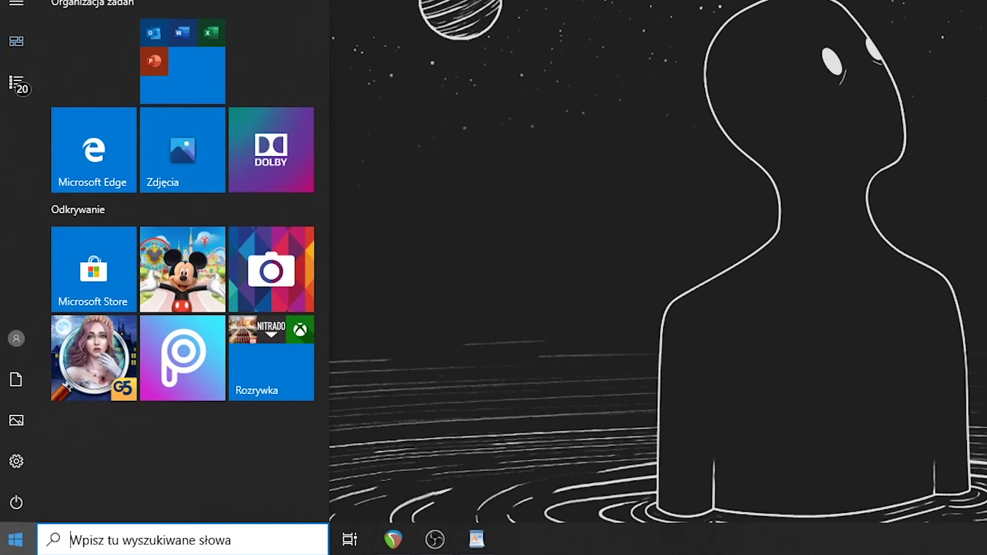
type("pa")
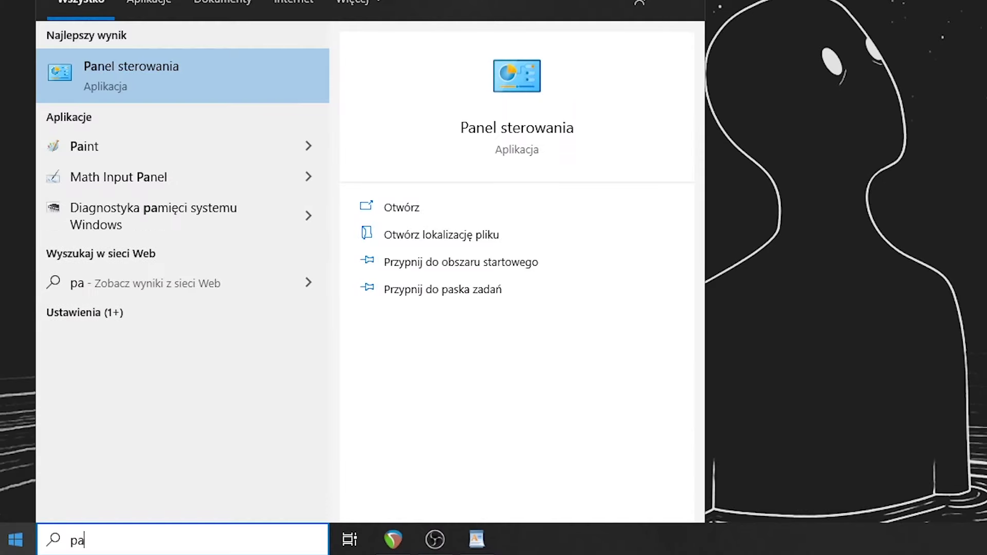
key("BackSpace")
key("BackSpace")
type("aplikacje")
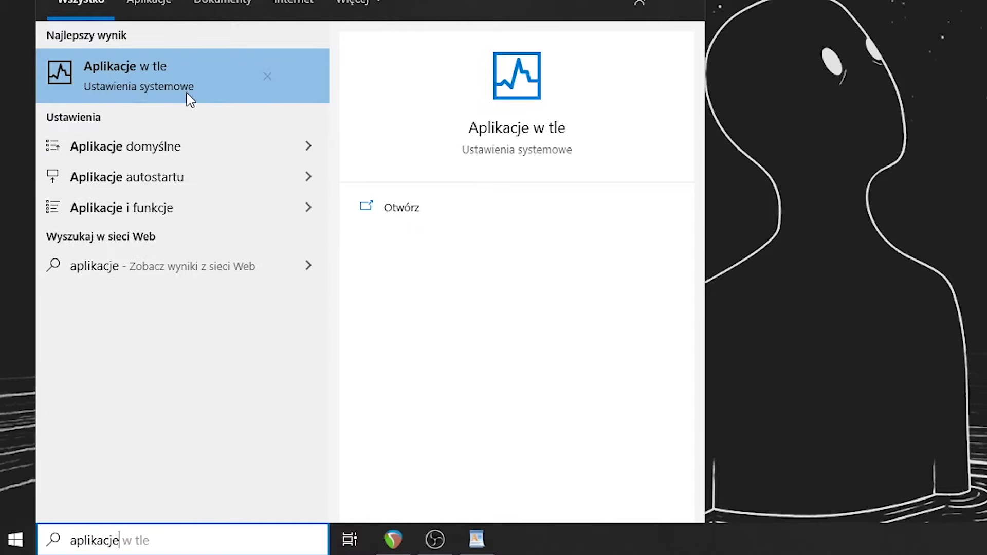
left_click(116, 70)
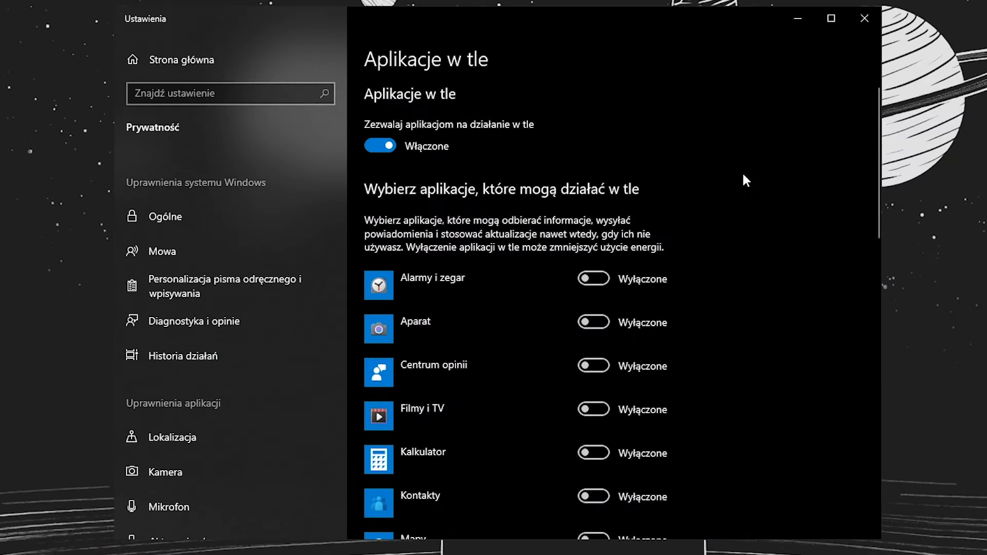
Step: Examine the list of apps on the Aplikacje w tle page and their individual background permission switches
scroll(740, 220, "down", 5)
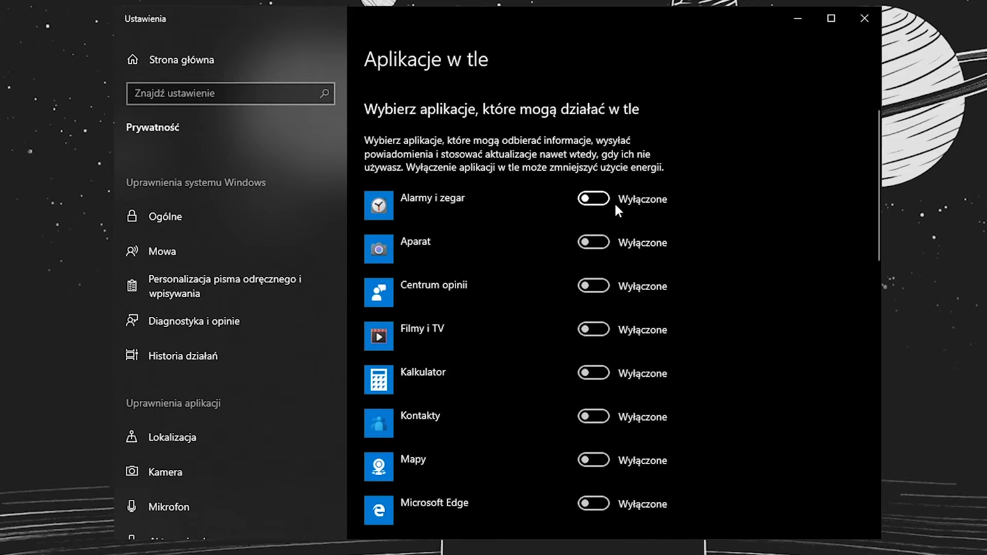
scroll(602, 224, "down", 2)
scroll(556, 252, "up", 2)
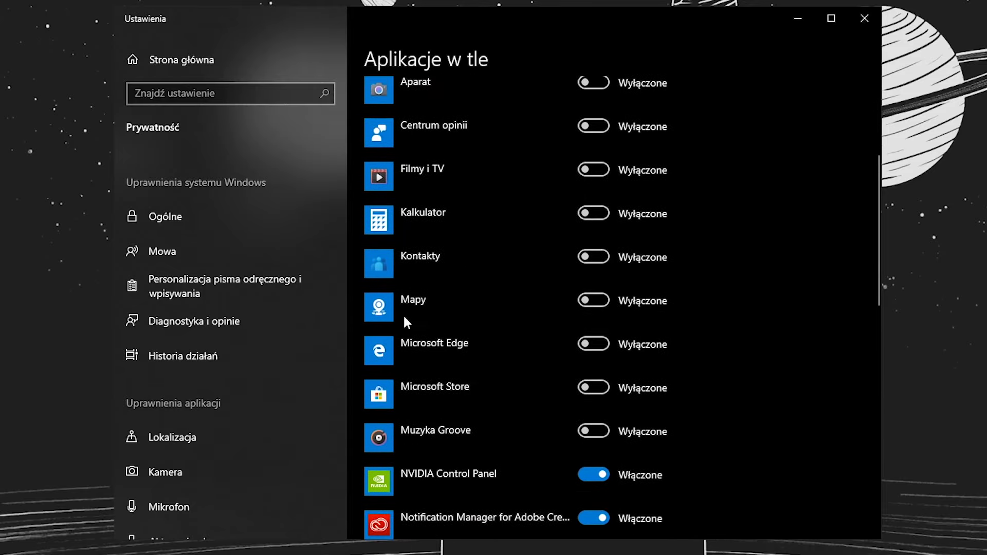
scroll(433, 339, "up", 2)
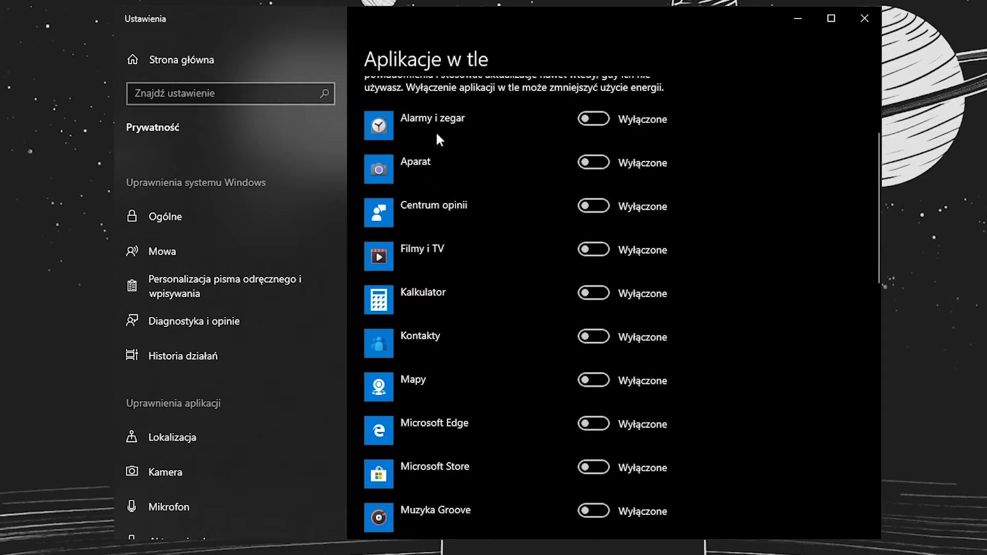
scroll(591, 183, "down", 2)
scroll(584, 177, "up", 2)
scroll(599, 170, "down", 2)
scroll(591, 172, "down", 3)
scroll(566, 201, "down", 5)
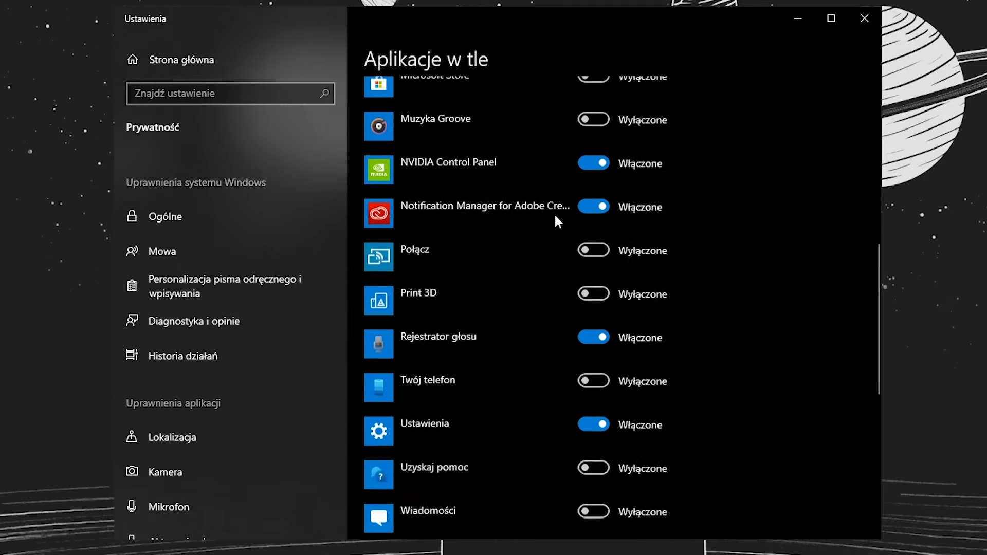
scroll(596, 308, "down", 2)
scroll(540, 251, "down", 3)
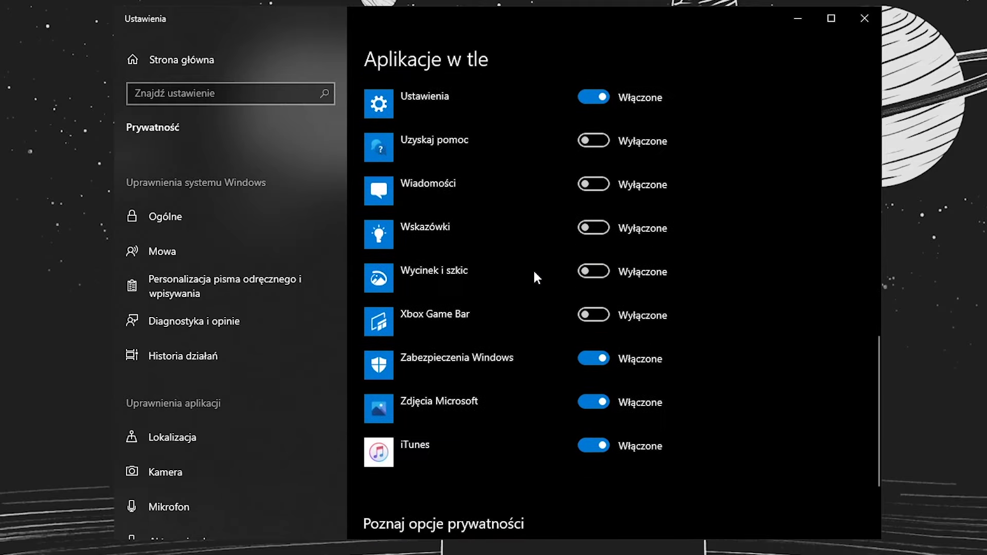
scroll(506, 308, "up", 2)
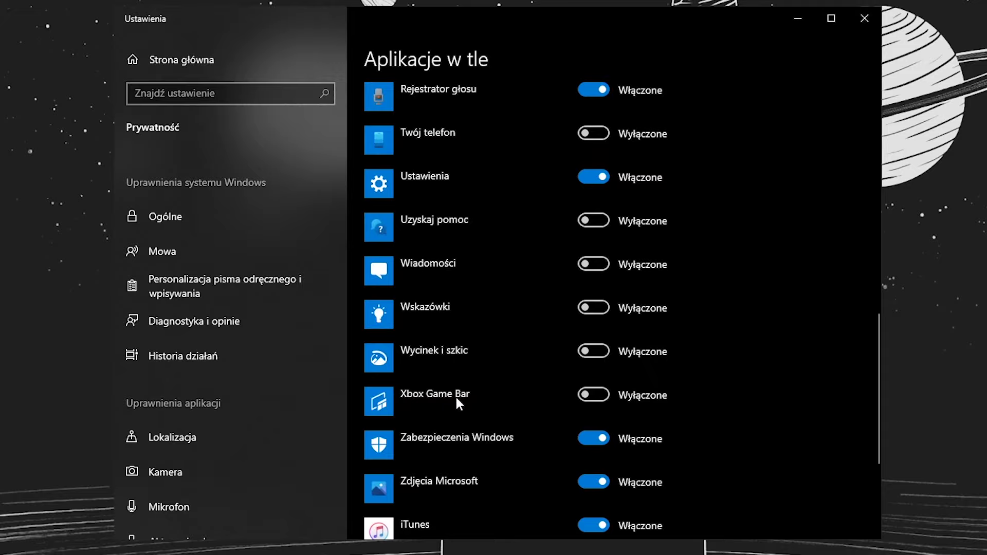
scroll(479, 396, "up", 3)
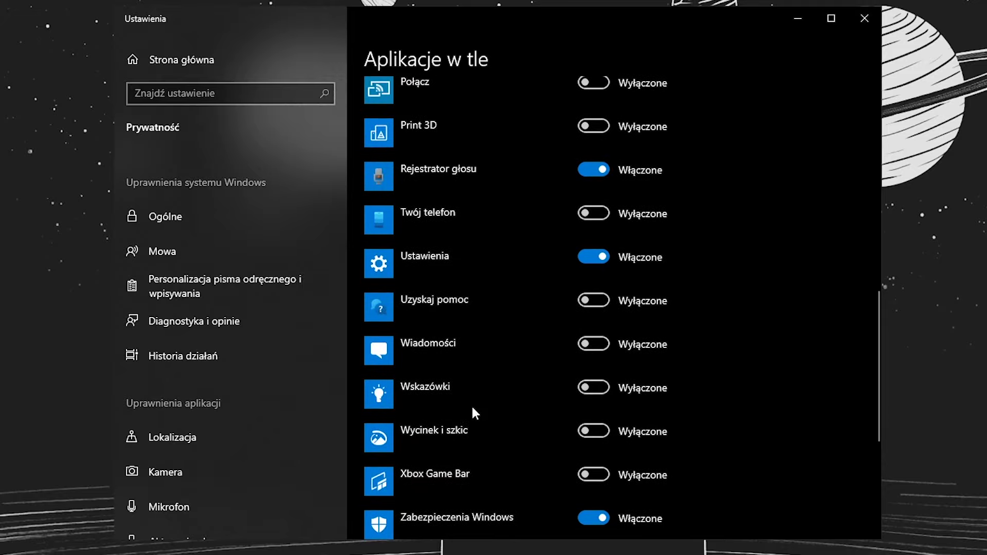
scroll(514, 419, "up", 10)
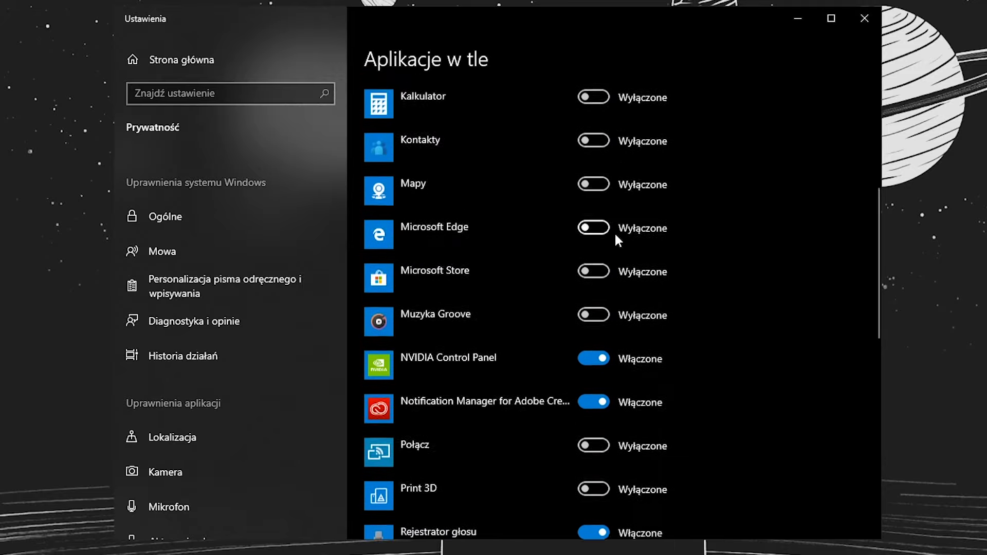
scroll(619, 216, "up", 5)
Step: Turn off background activity for iTunes on the Aplikacje w tle page
scroll(615, 237, "down", 20)
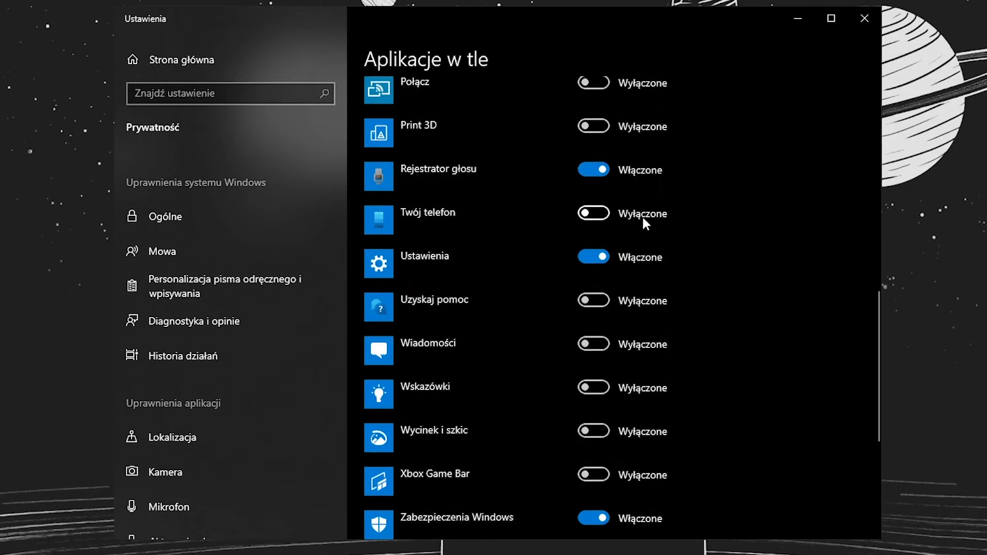
scroll(649, 317, "up", 2)
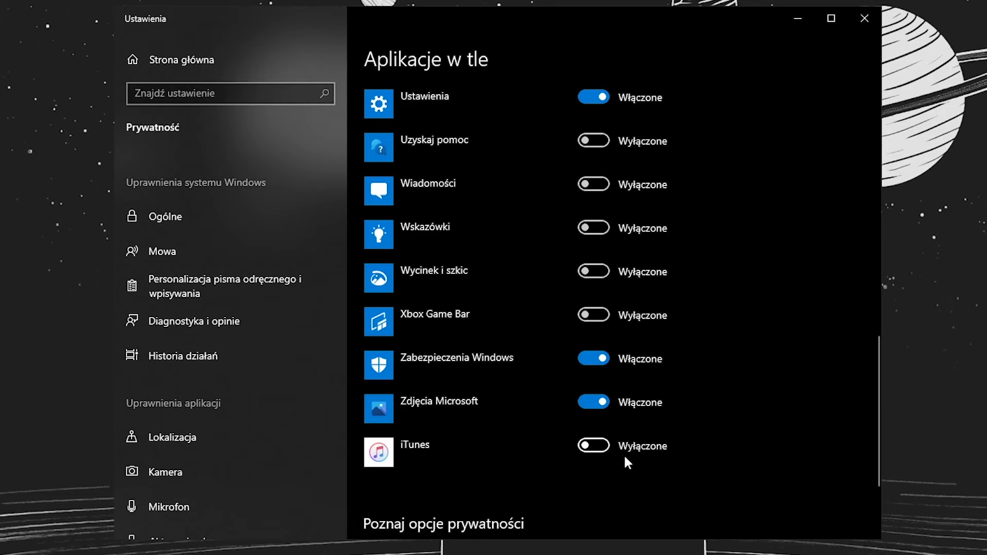
scroll(632, 450, "up", 5)
scroll(650, 437, "up", 6)
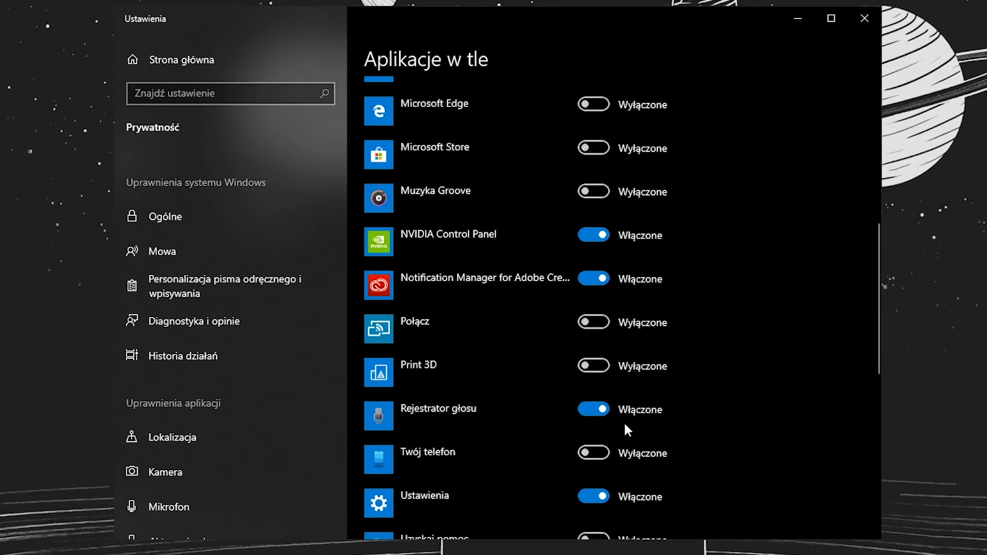
scroll(676, 400, "up", 2)
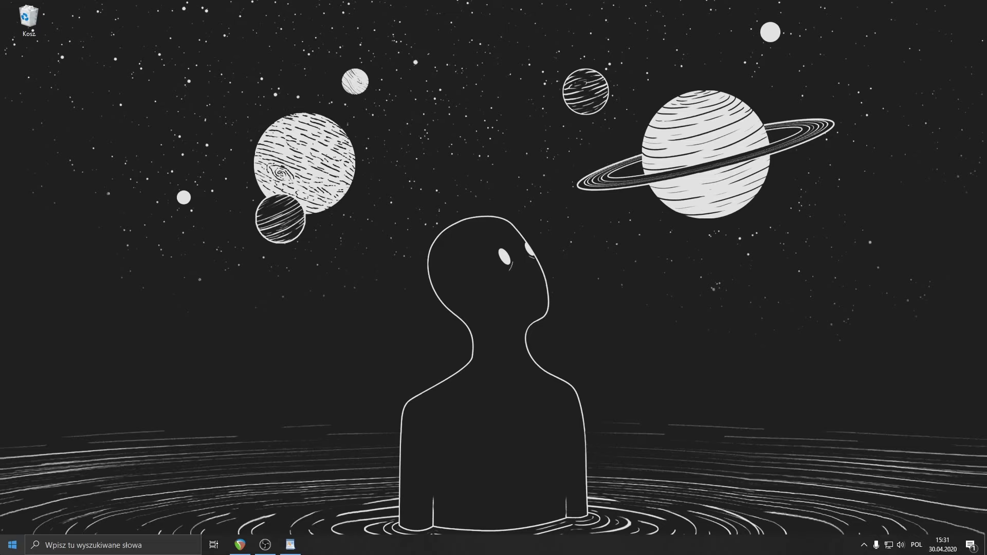
Step: Open the Pasek gry page in the Granie section of the Windows settings and look through its options
key("super")
type("u")
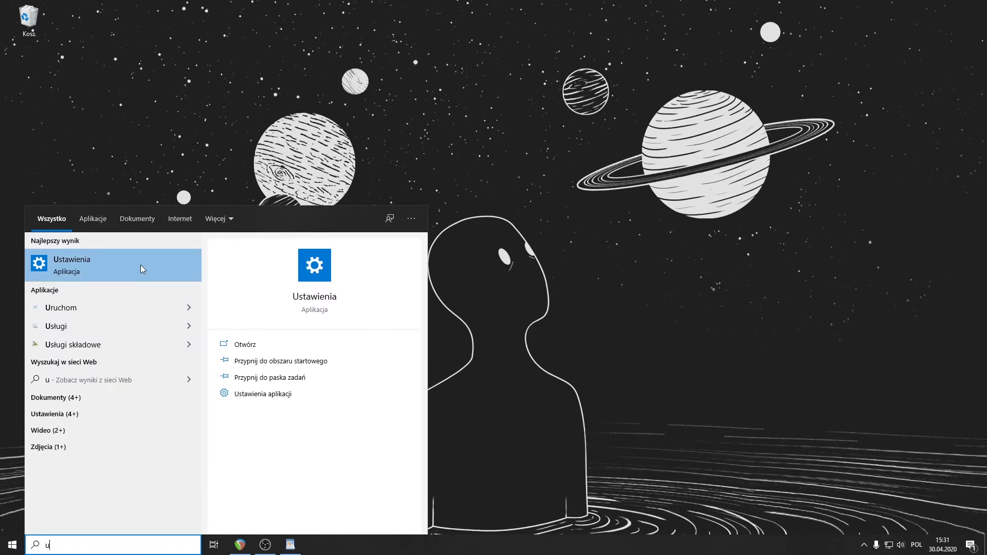
left_click(141, 264)
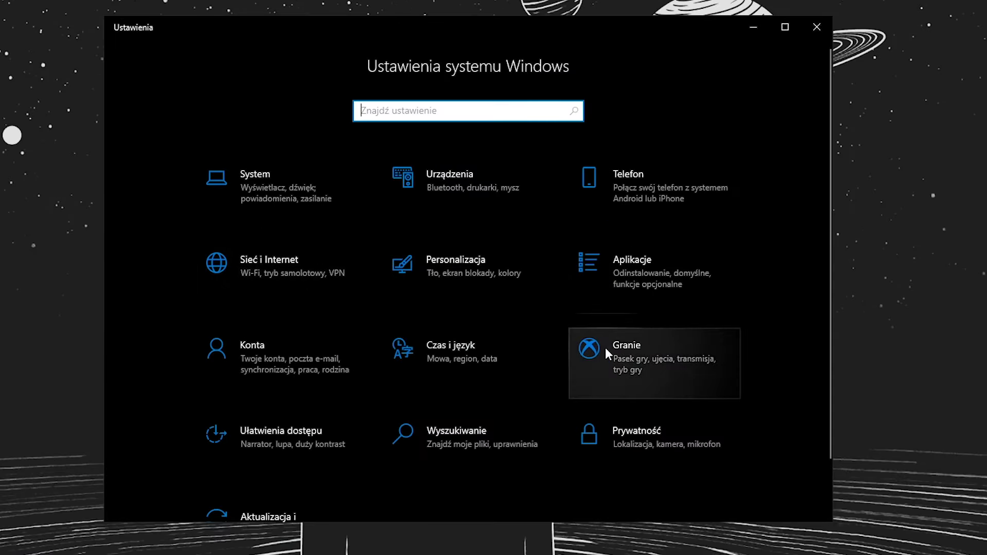
left_click(610, 363)
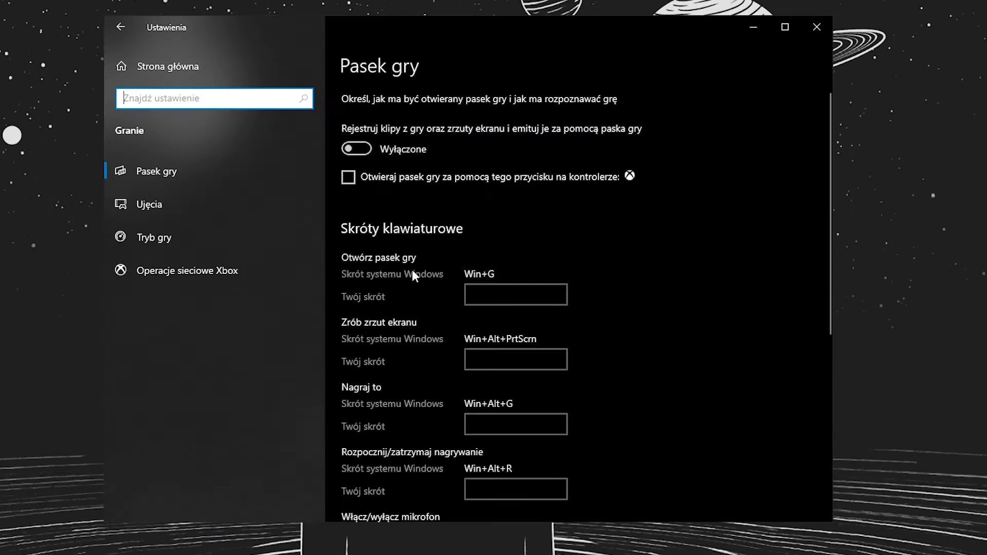
left_click(173, 176)
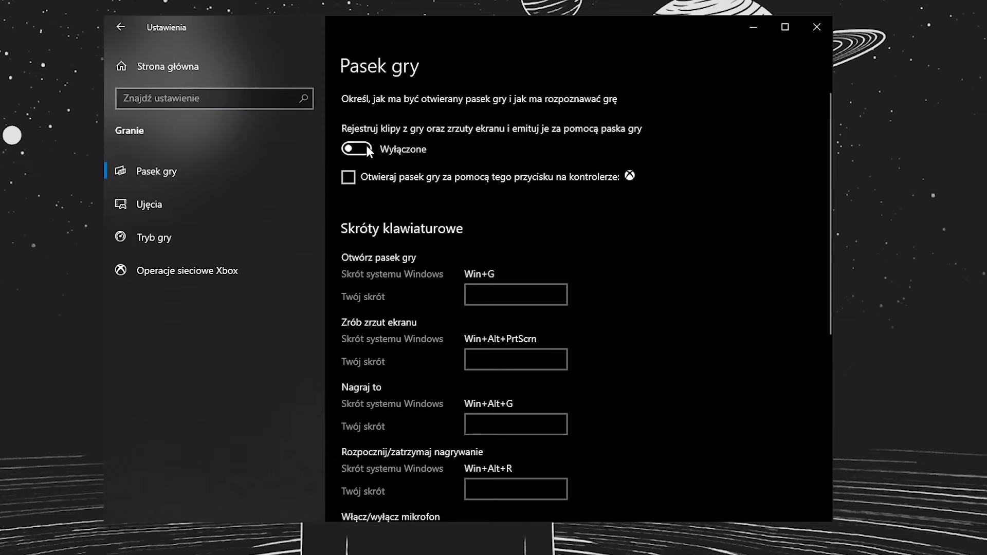
scroll(473, 173, "down", 7)
Step: Review the background recording, audio and video options on the Ujęcia page, and open the Tryb gry page
left_click(203, 211)
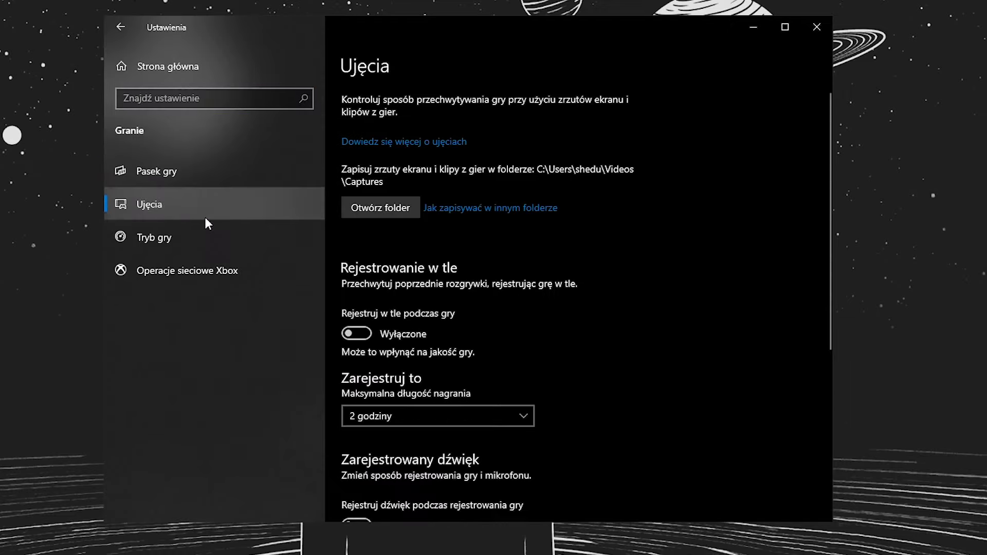
scroll(443, 194, "down", 4)
scroll(460, 198, "down", 1)
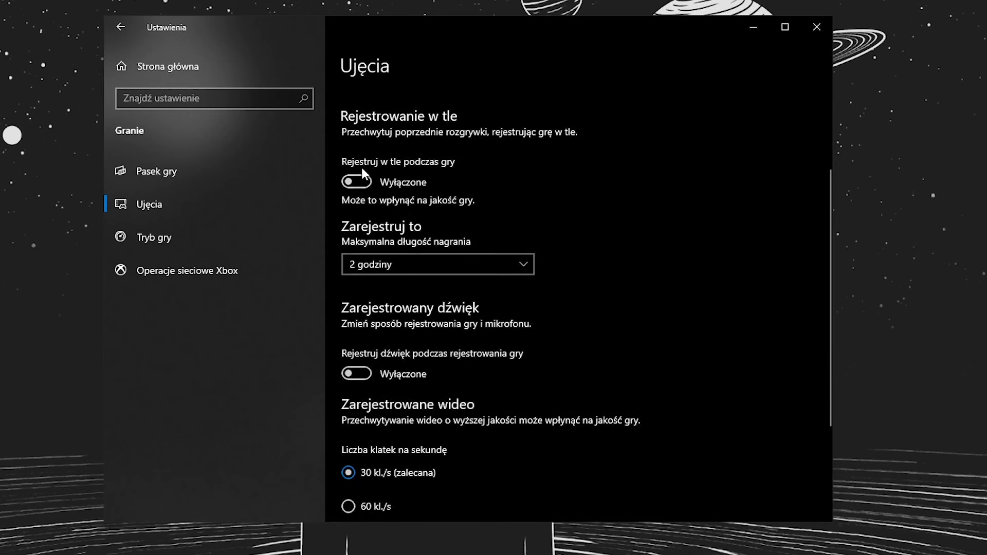
scroll(404, 185, "down", 2)
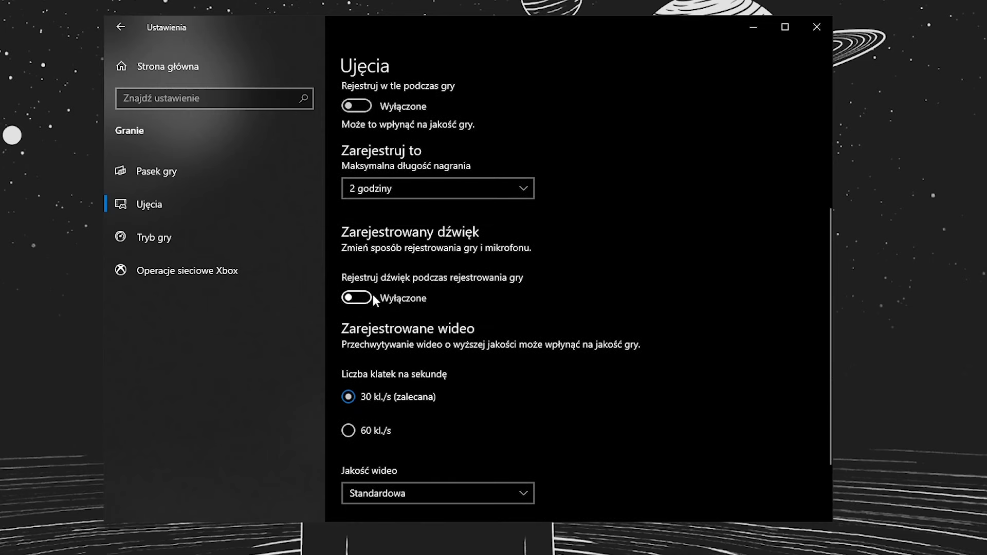
scroll(383, 281, "down", 2)
scroll(465, 291, "up", 6)
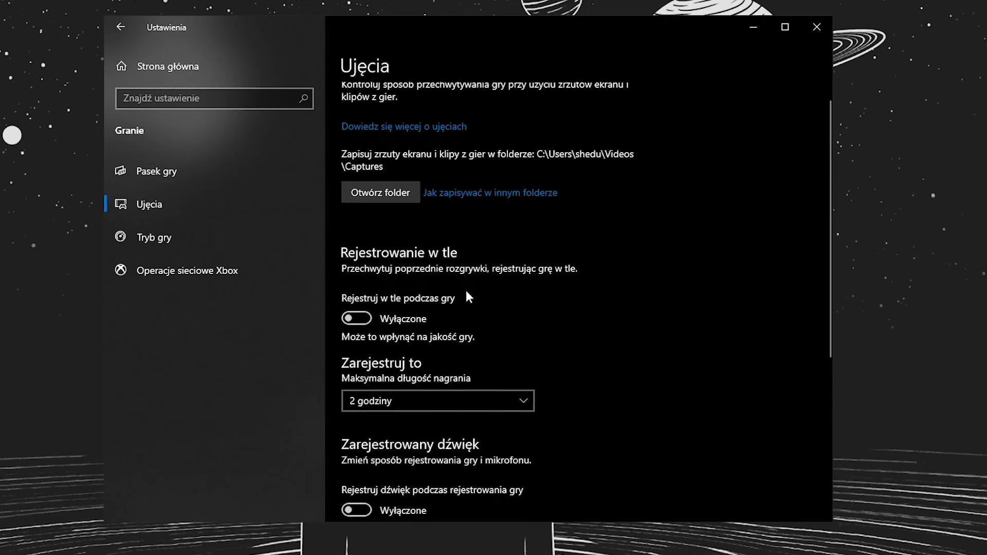
scroll(516, 175, "up", 1)
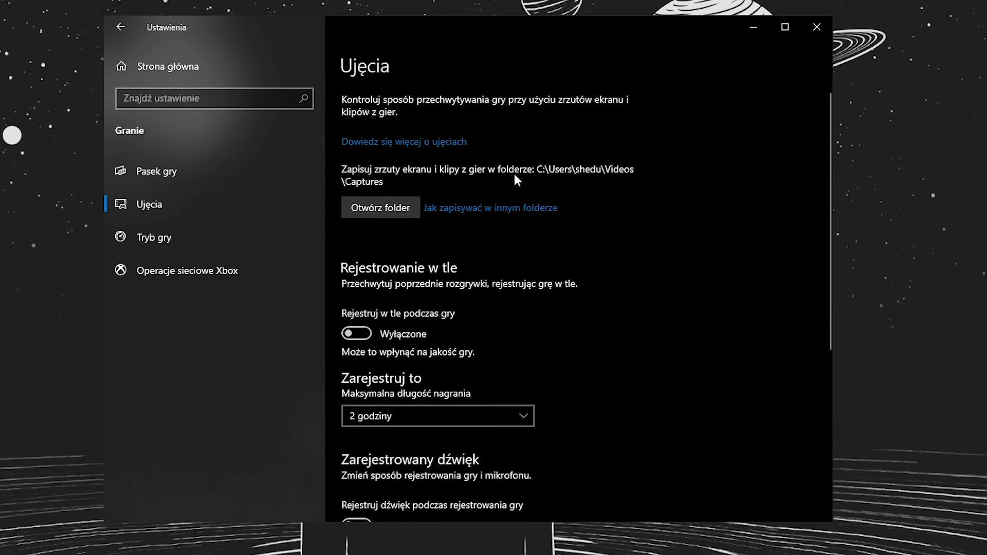
left_click(215, 236)
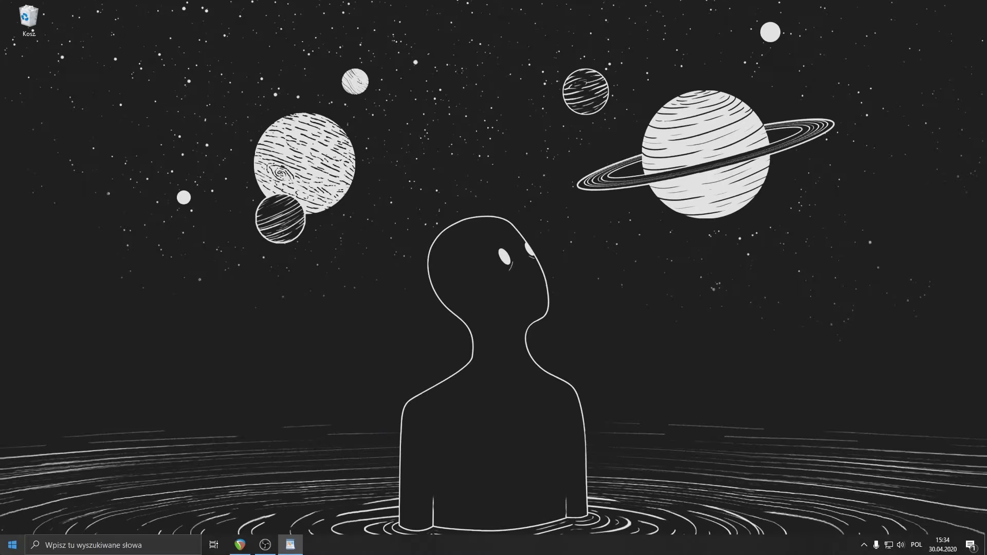
Step: Search Windows for "zaa" and open the advanced system settings in the Właściwości systemu dialog
key("super")
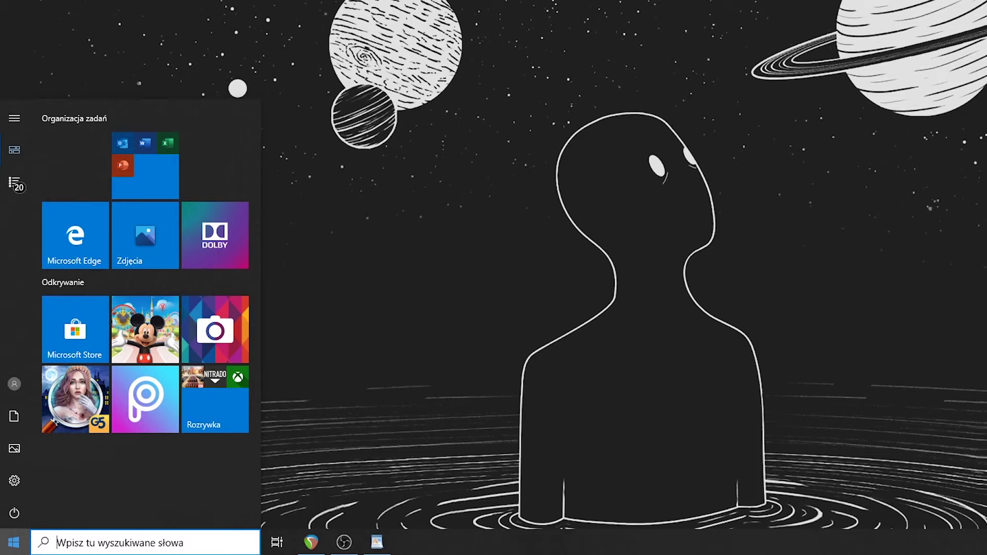
type("zaa")
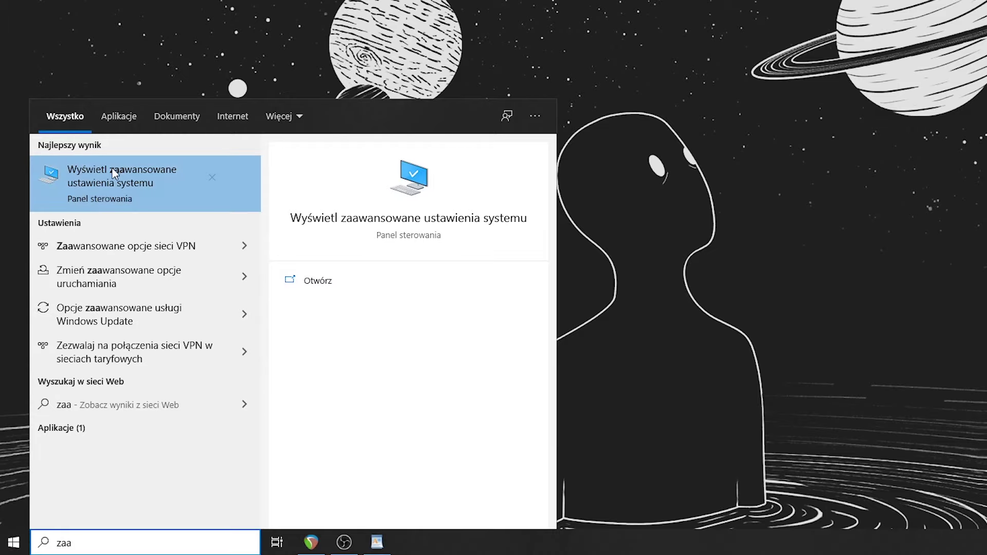
left_click(146, 181)
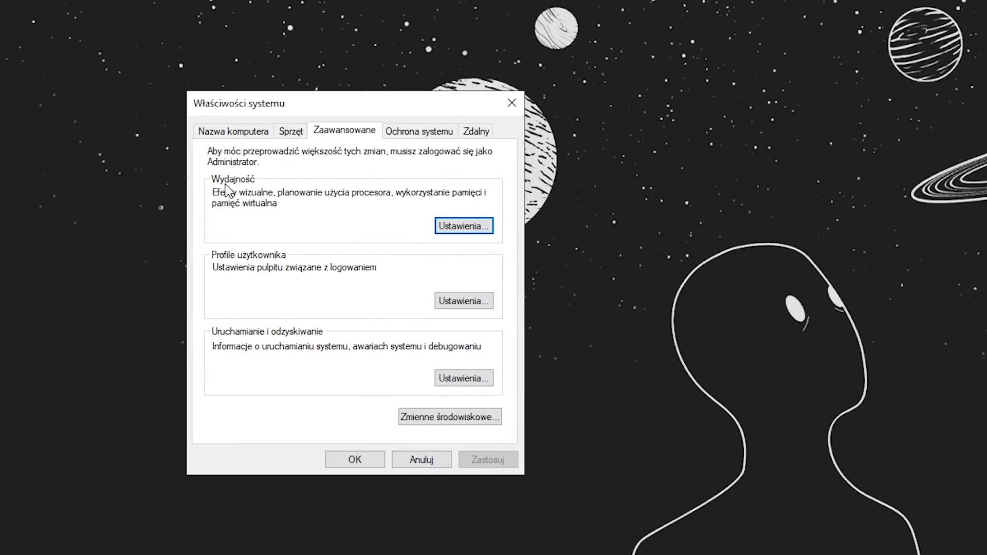
Step: Open the Wydajność settings and apply the visual effects option Dopasuj dla uzyskania najlepszej wydajności
left_click(446, 231)
left_click_drag(367, 174, 862, 190)
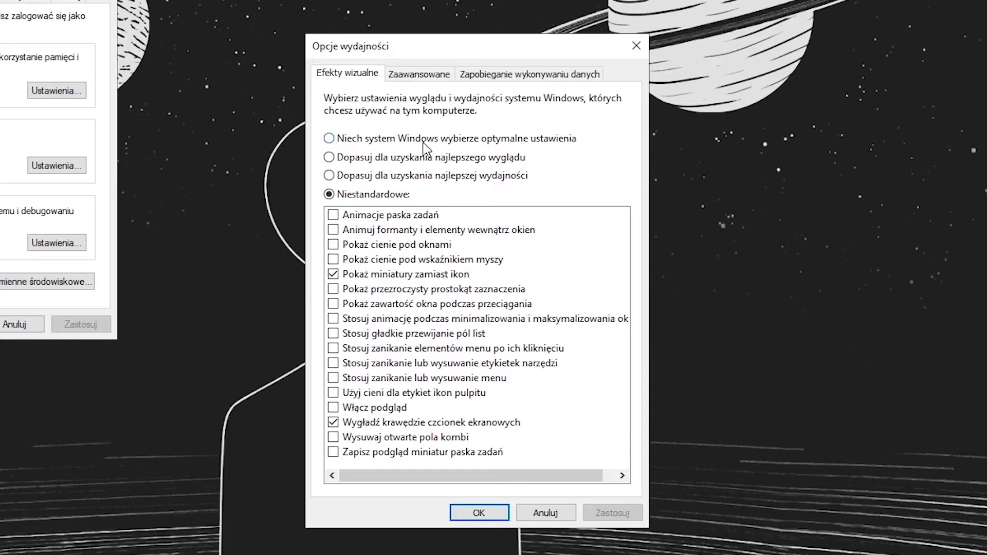
left_click(333, 177)
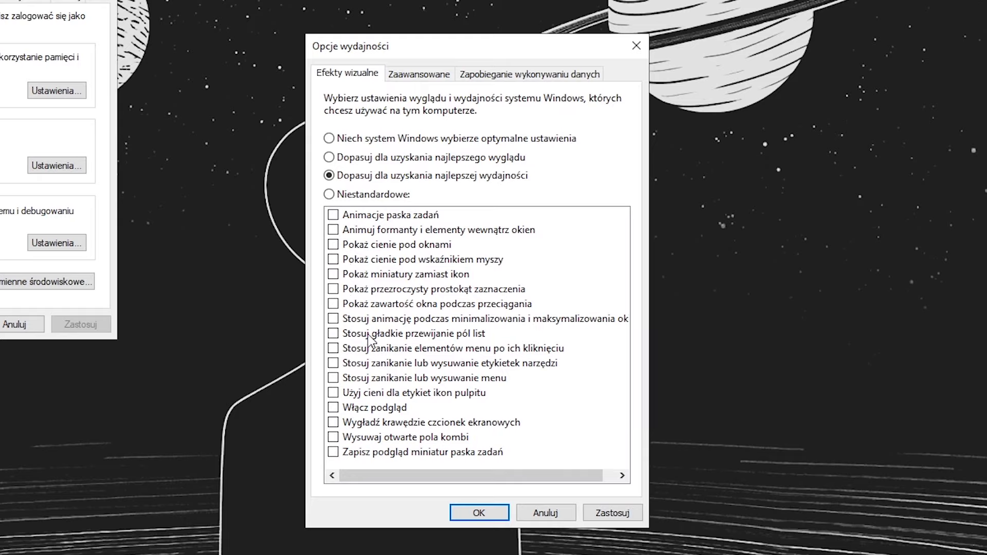
left_click(611, 513)
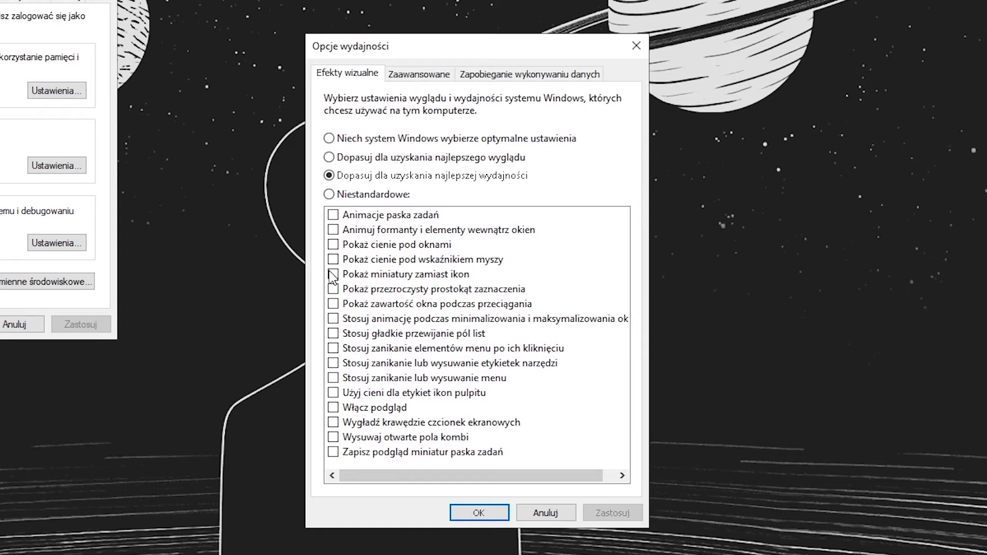
Step: Enable Wygładź krawędzie czcionek ekranowych in the custom visual effects list and apply the change
left_click(355, 349)
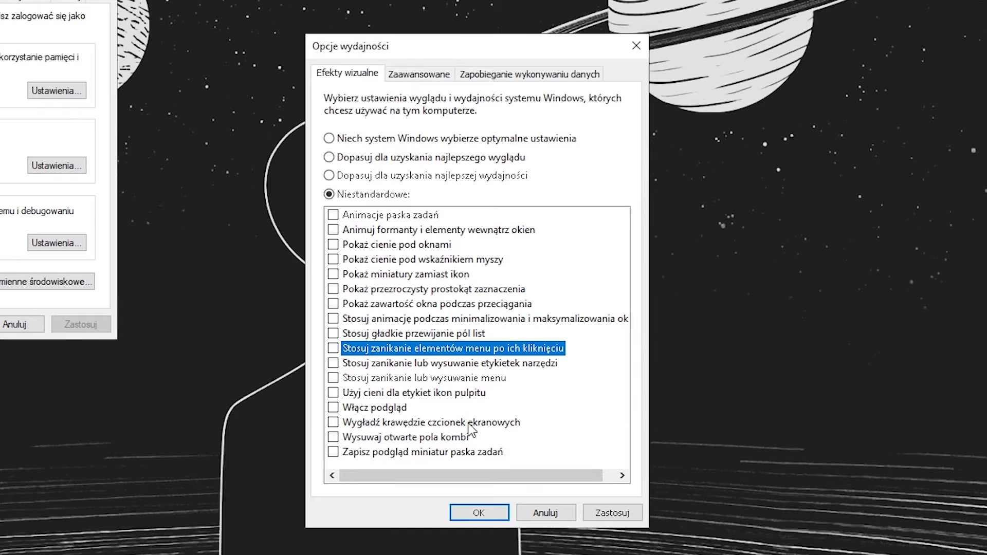
left_click(333, 424)
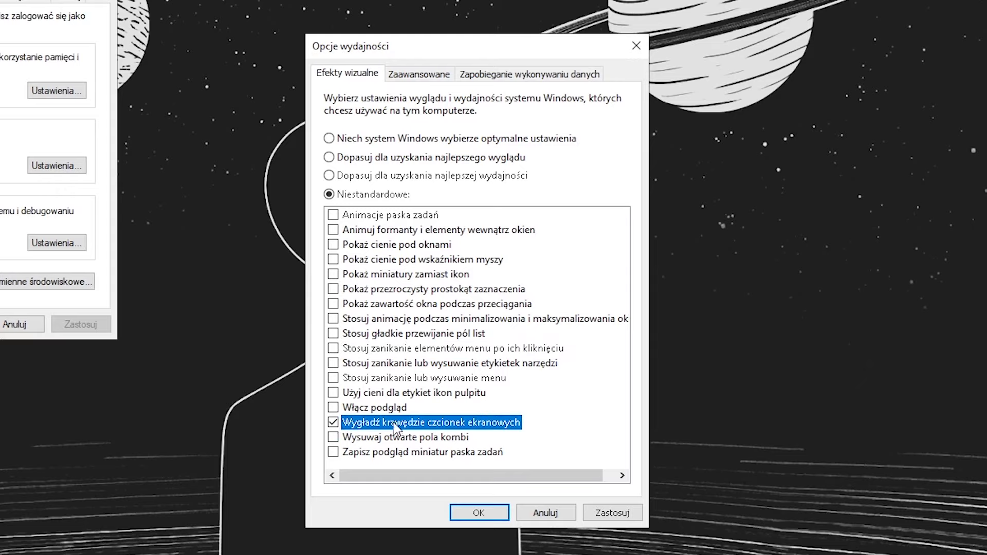
left_click(612, 513)
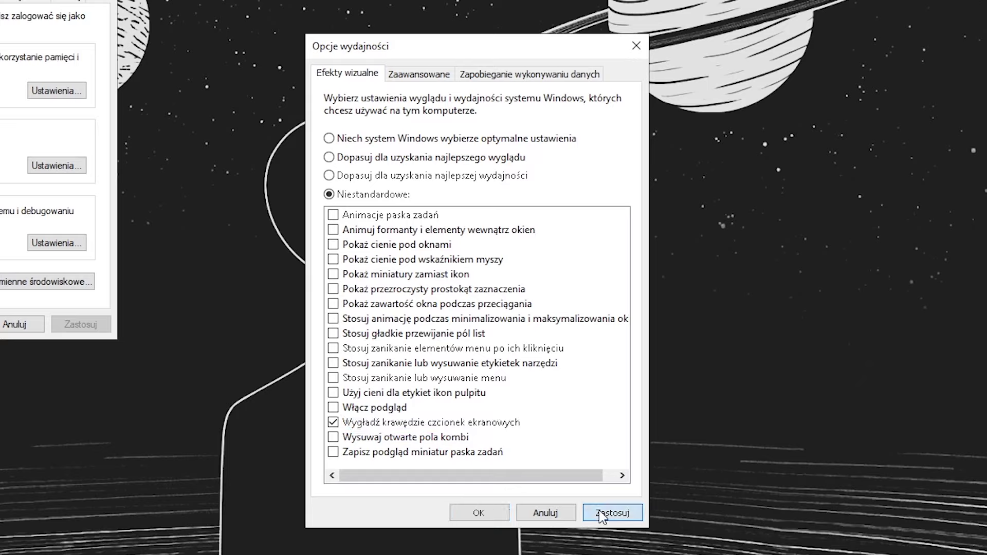
Step: Enable Pokaż miniatury zamiast ikon in the visual effects list, apply it and close the Opcje wydajności dialog
left_click(341, 276)
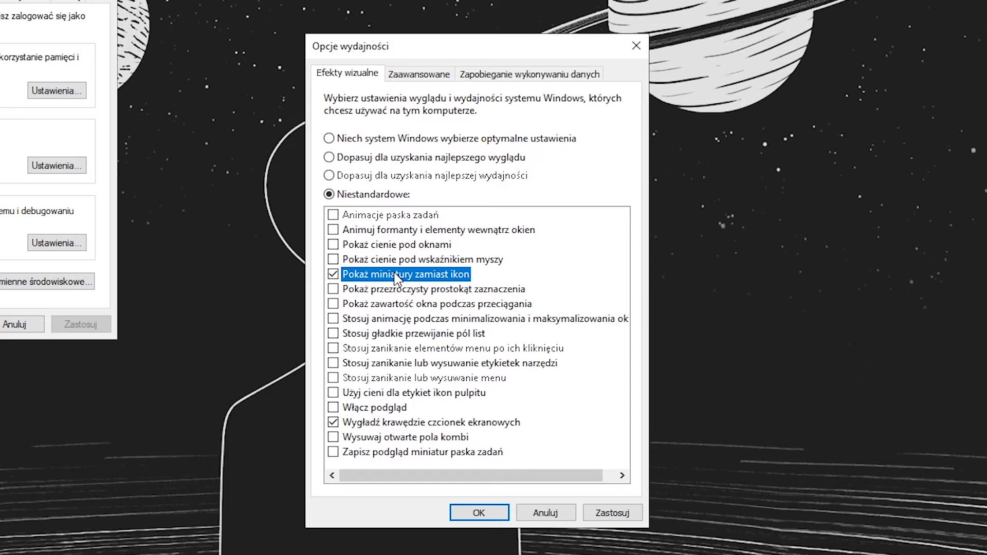
left_click(387, 423)
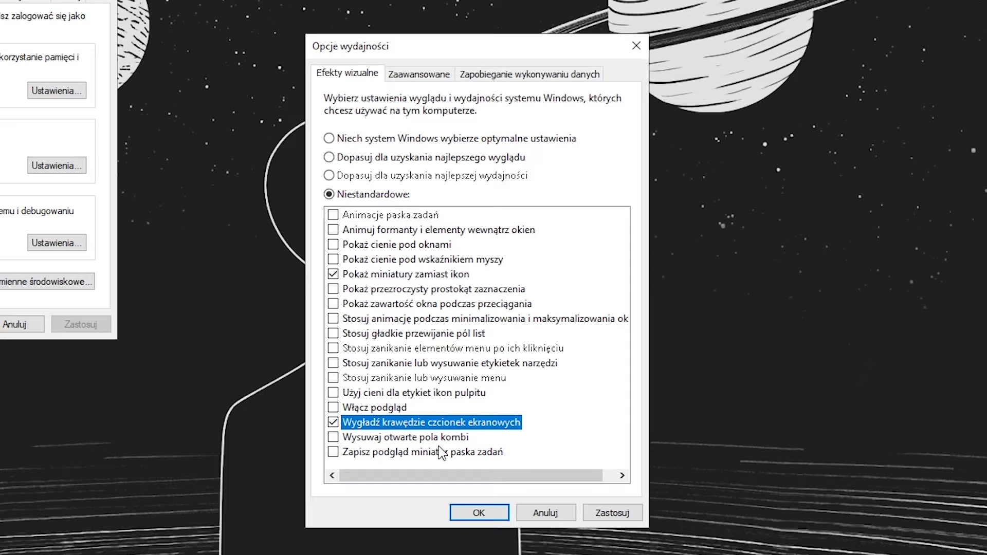
left_click(612, 513)
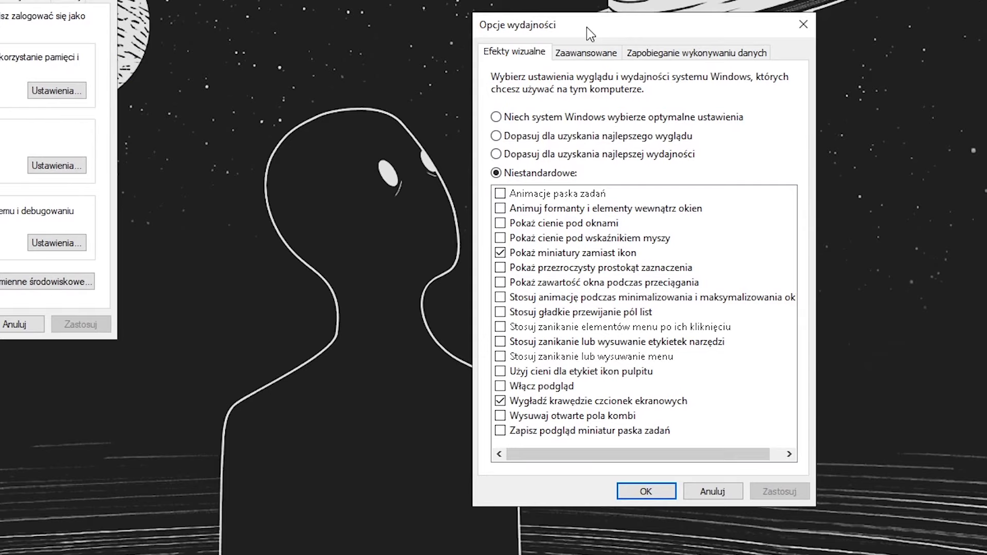
left_click_drag(588, 26, 734, 79)
left_click_drag(734, 79, 514, 2)
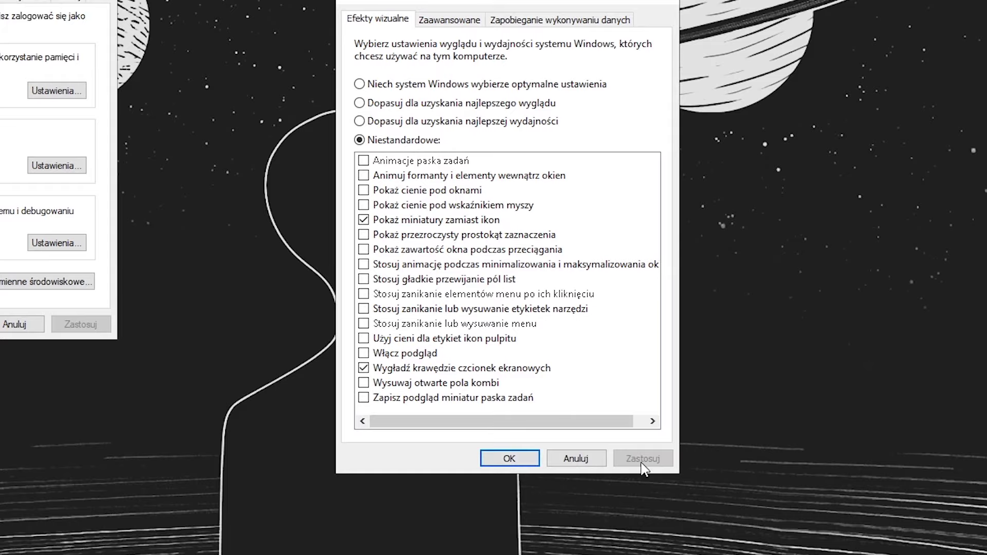
left_click(504, 464)
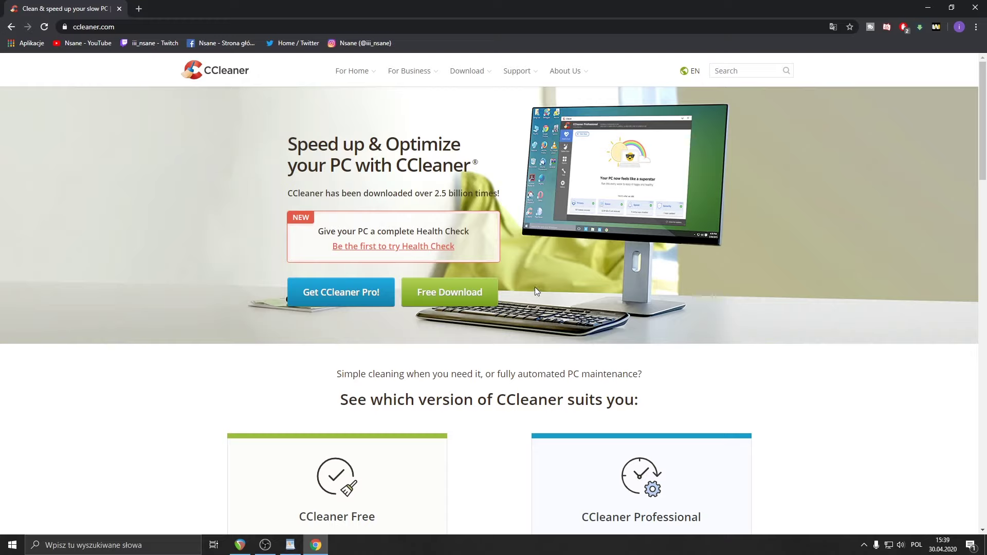
Step: Compare the CCleaner versions on ccleaner.com in Chrome and download the free edition
scroll(514, 284, "down", 5)
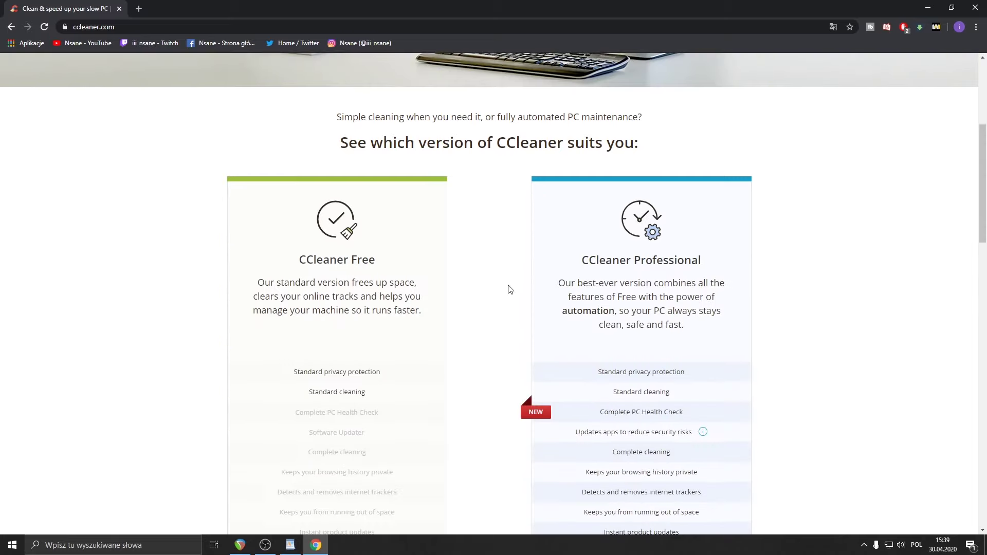
scroll(503, 286, "down", 4)
scroll(503, 286, "up", 3)
scroll(256, 286, "up", 5)
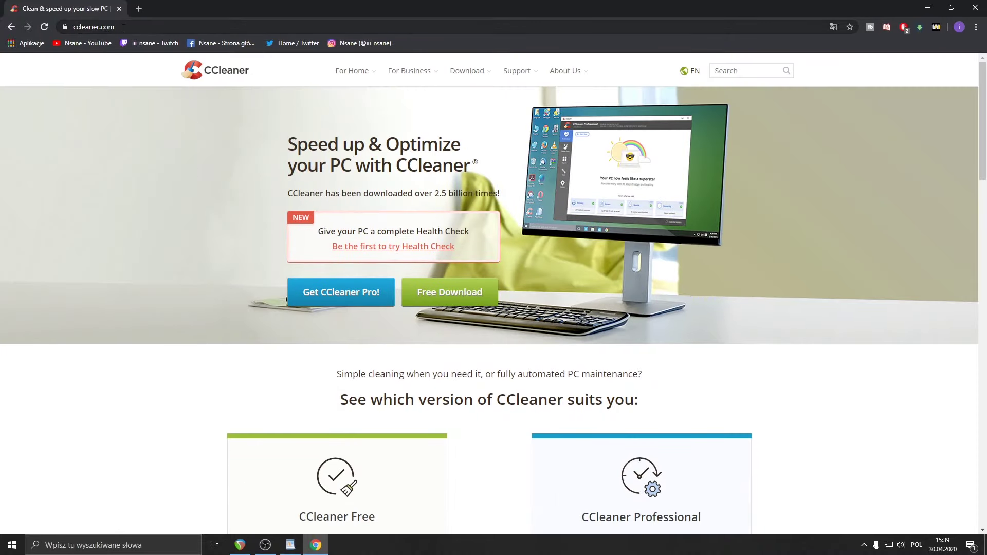
scroll(444, 298, "down", 6)
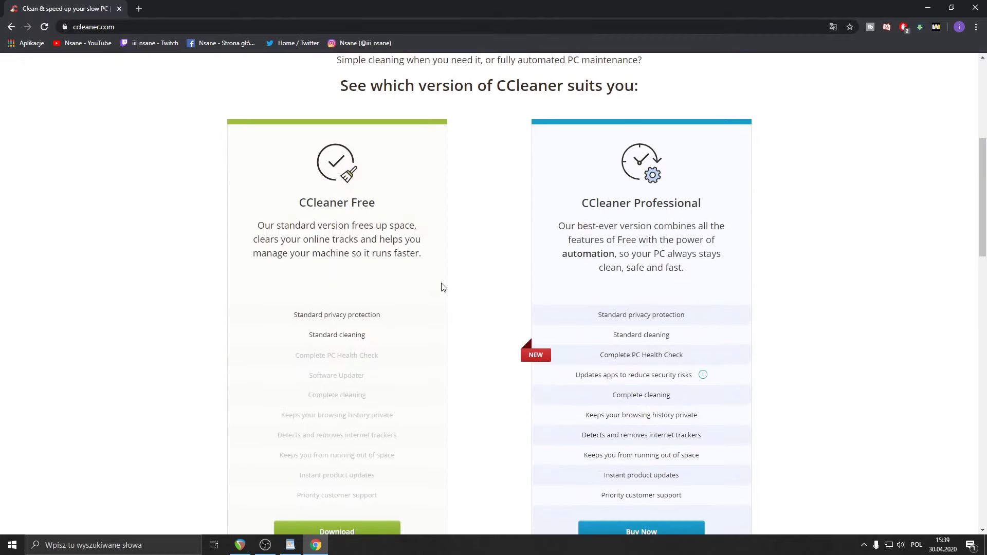
scroll(444, 287, "down", 1)
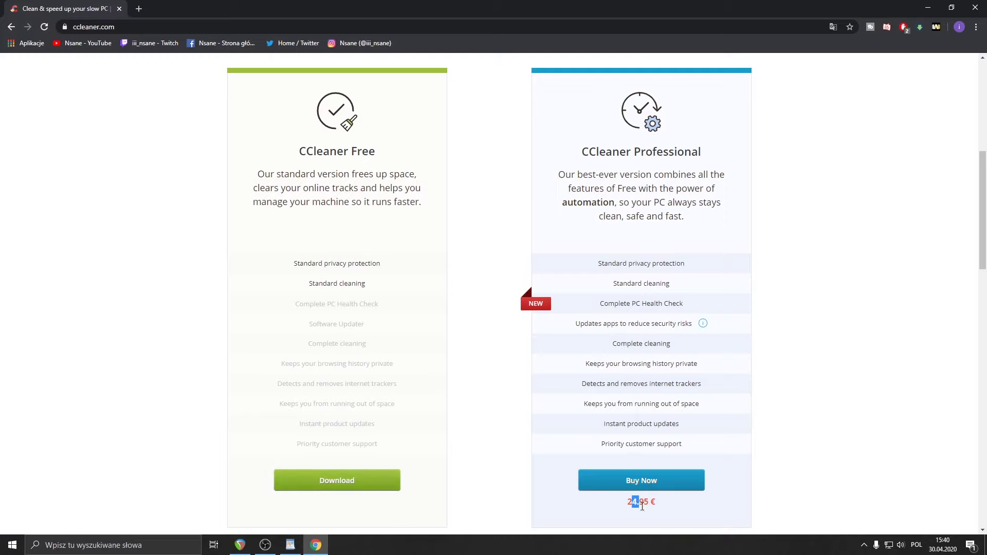
left_click(324, 481)
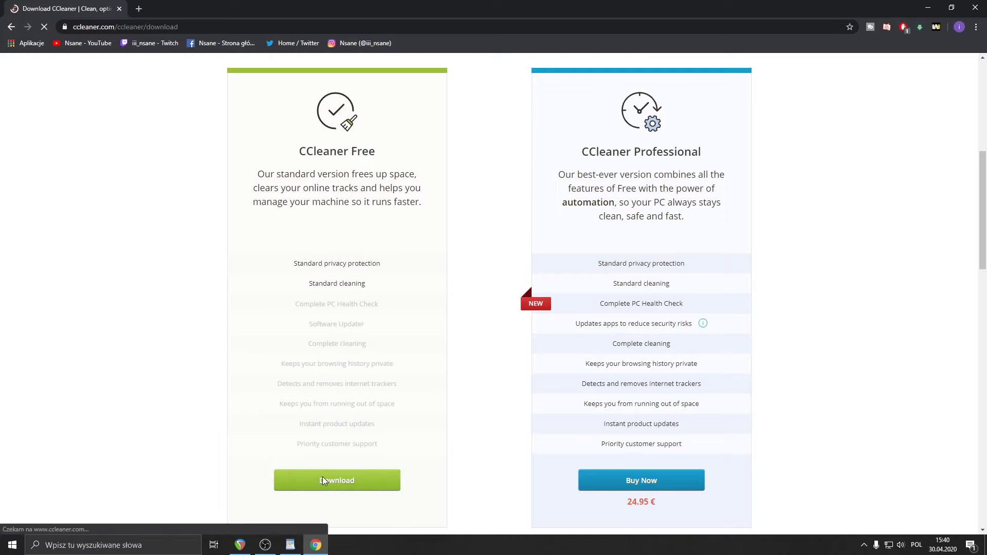
scroll(411, 319, "down", 5)
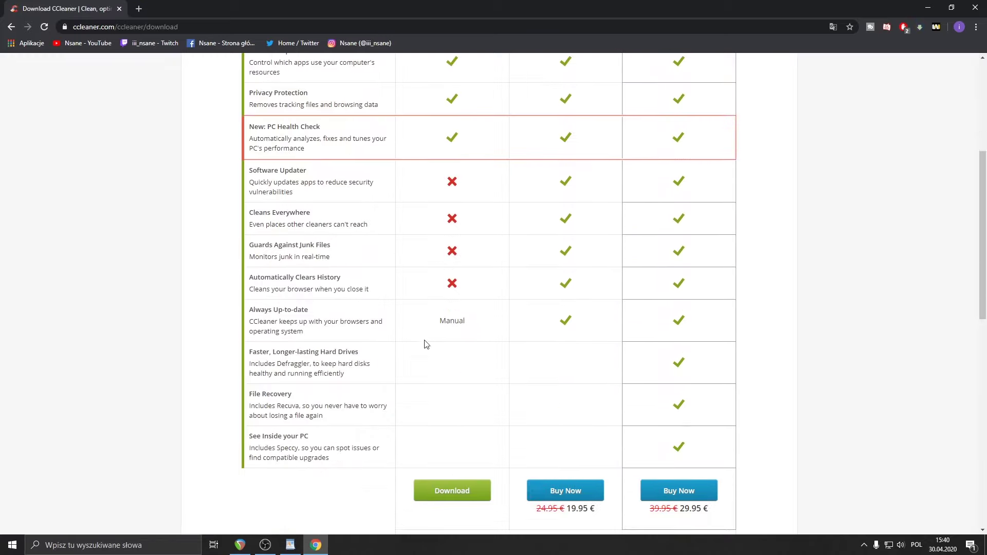
scroll(430, 327, "down", 1)
left_click(436, 442)
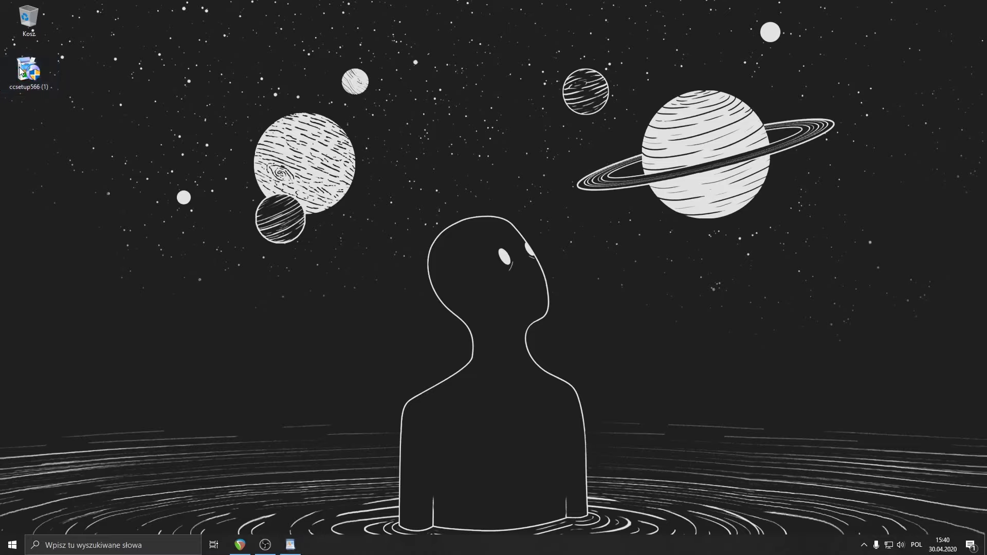
Step: Install CCleaner from the ccsetup566 (1) desktop file, declining the Avast SecureLine VPN offer, and launch it
double_click(21, 71)
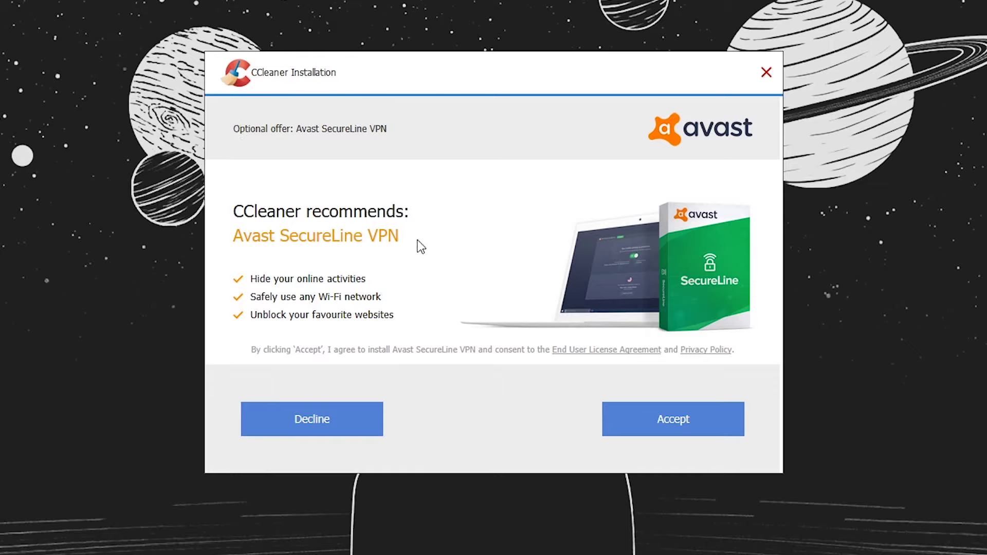
left_click_drag(259, 78, 283, 81)
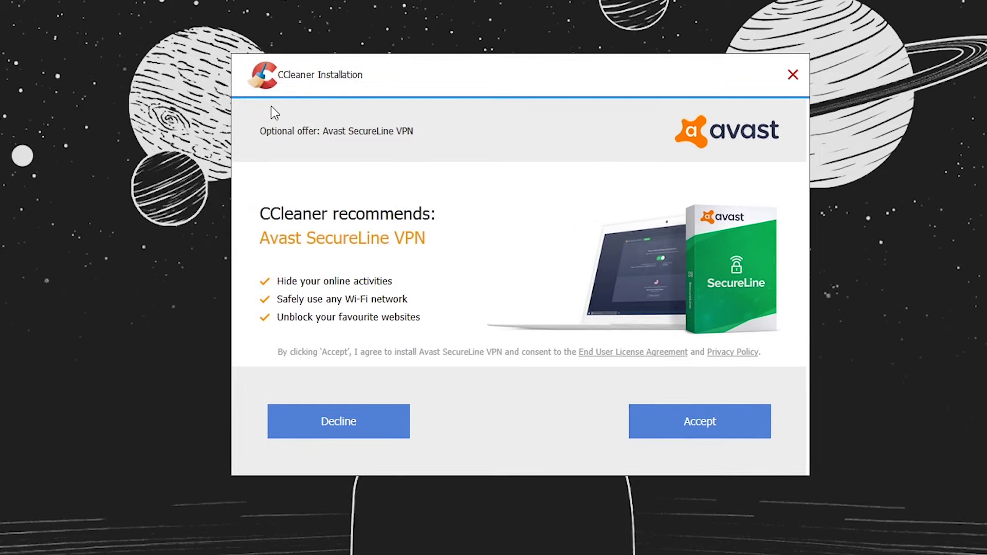
left_click(320, 419)
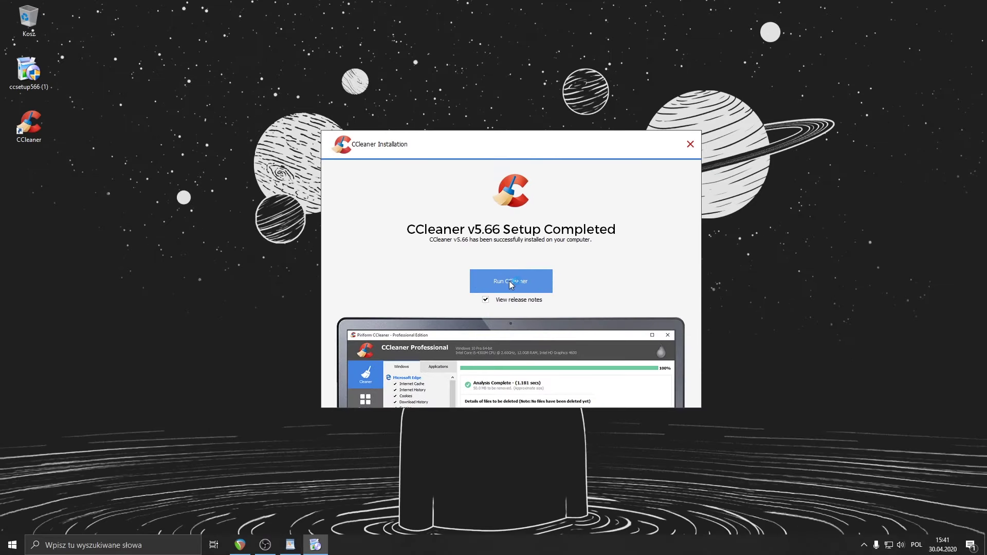
left_click(515, 286)
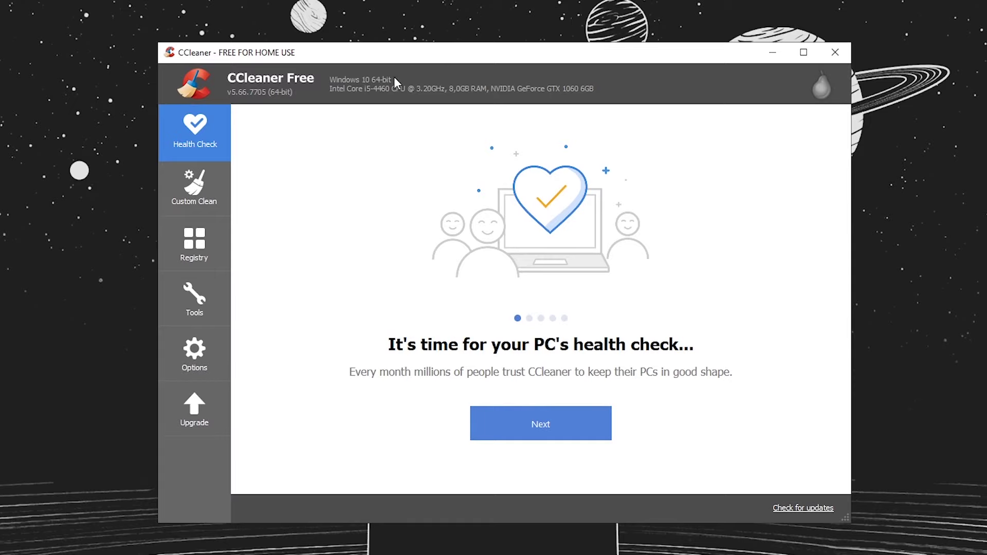
Step: In Custom Clean, exclude Google Chrome's Internet Cache, Internet History, Cookies, Download History and Last Download Location from the application cleanup
left_click(204, 181)
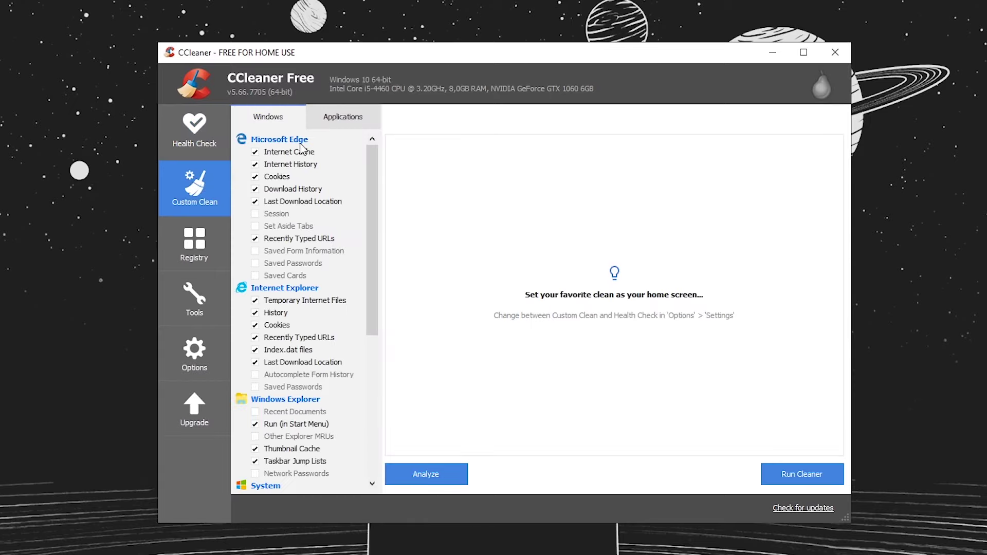
left_click(328, 121)
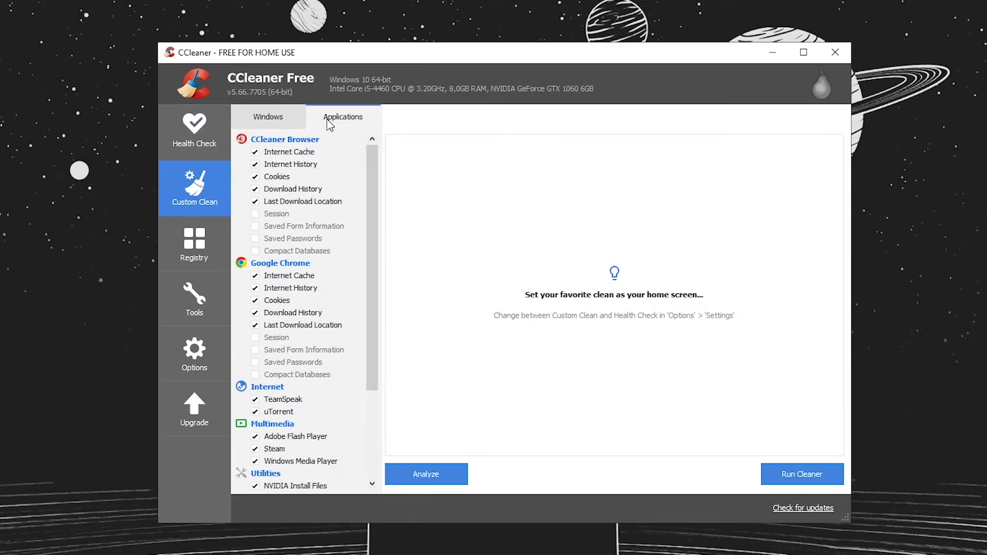
scroll(307, 159, "down", 1)
left_click(255, 239)
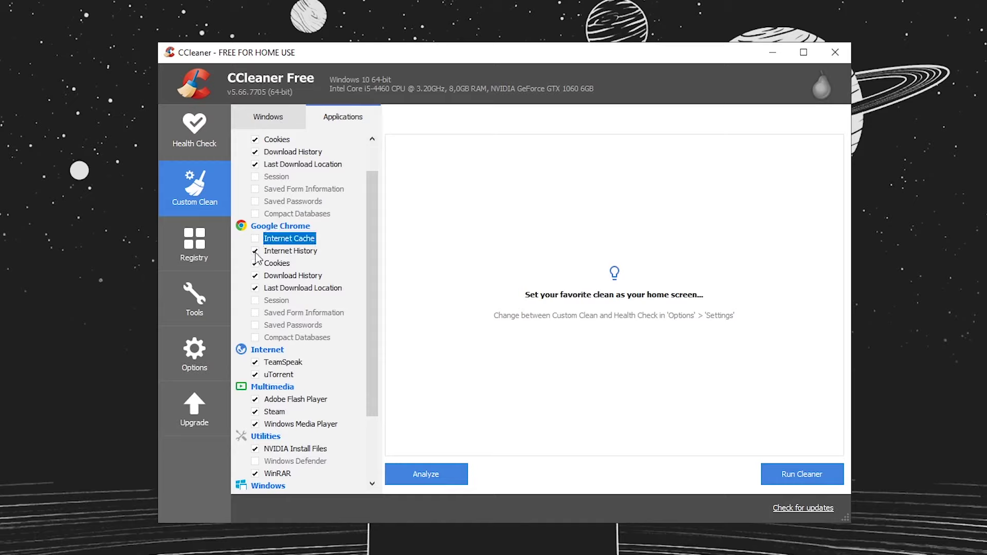
left_click(255, 251)
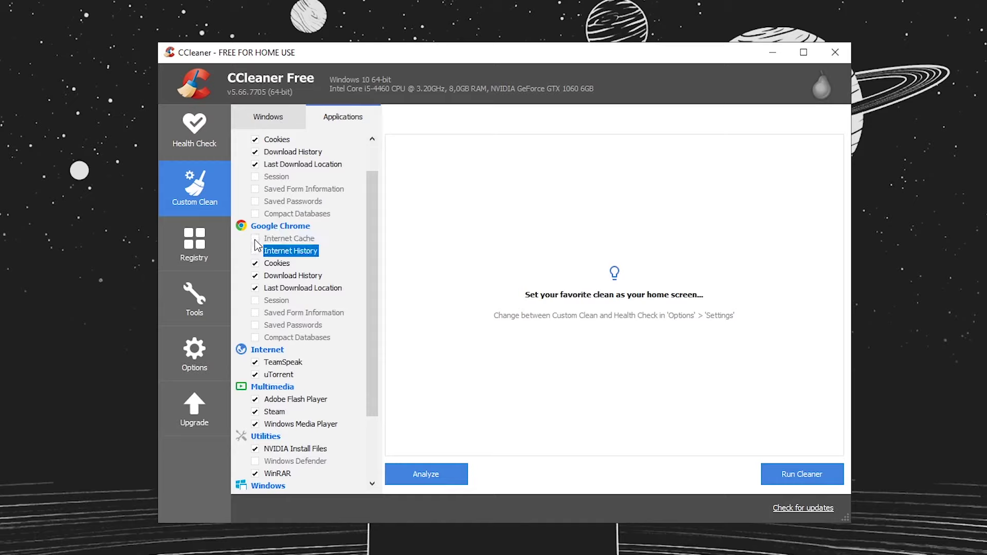
left_click(255, 263)
left_click(255, 276)
left_click(255, 288)
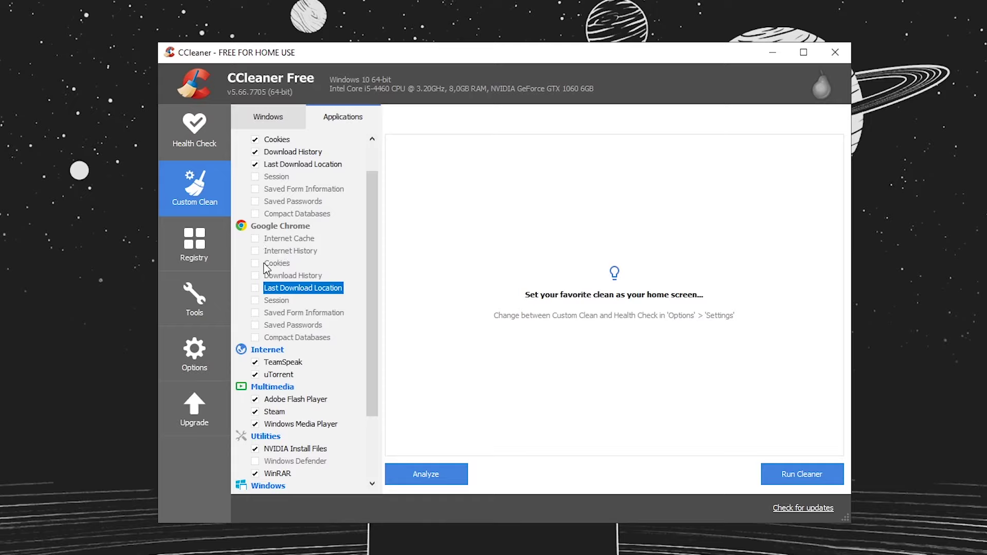
Step: Review the remaining application items and the Windows cleaning categories in Custom Clean, from Microsoft Edge through Advanced
scroll(255, 257, "up", 1)
scroll(267, 257, "down", 3)
left_click(261, 119)
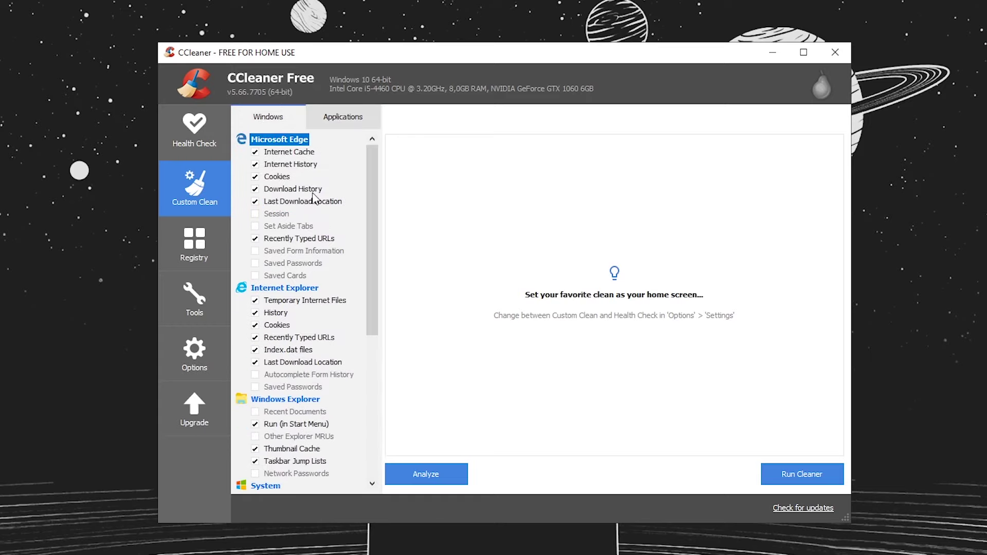
scroll(308, 200, "down", 7)
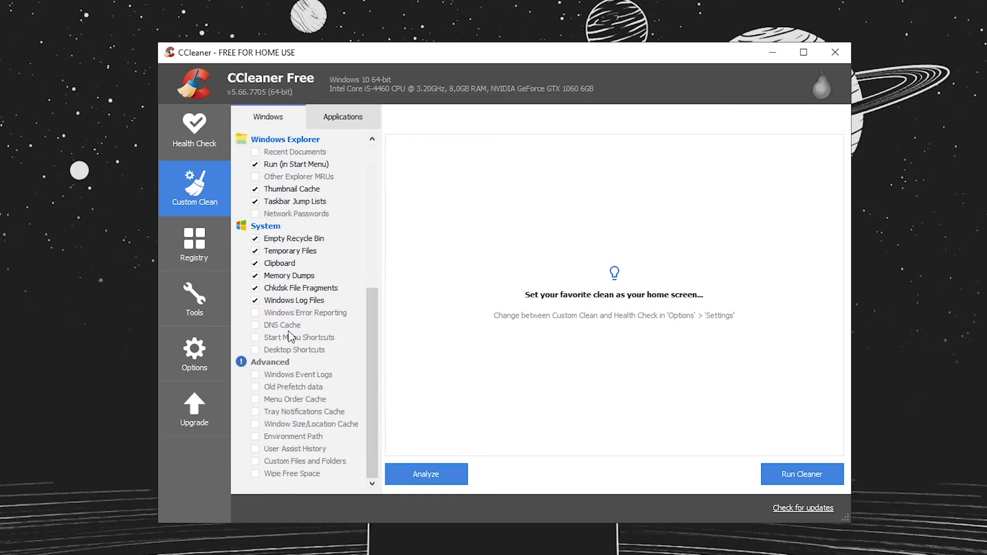
scroll(291, 337, "up", 7)
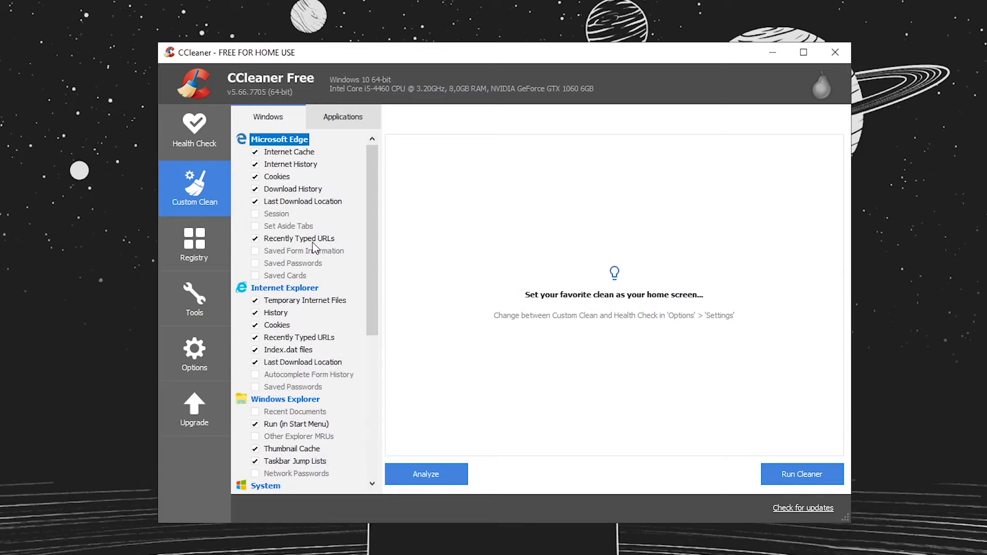
scroll(315, 248, "down", 1)
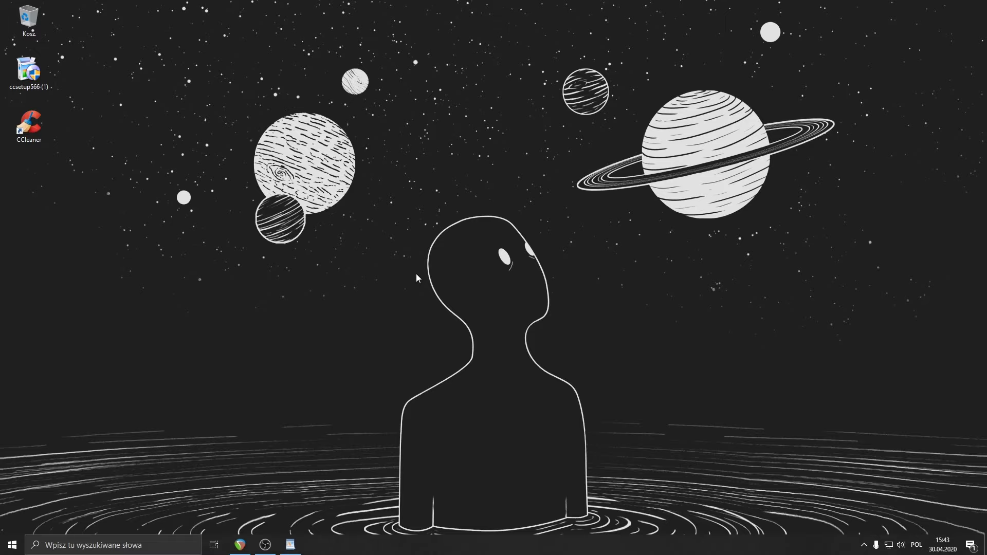
Step: Open the NVIDIA Control Panel, set the image settings with preview to the user preference emphasising Wydajność, and apply the change
right_click(581, 292)
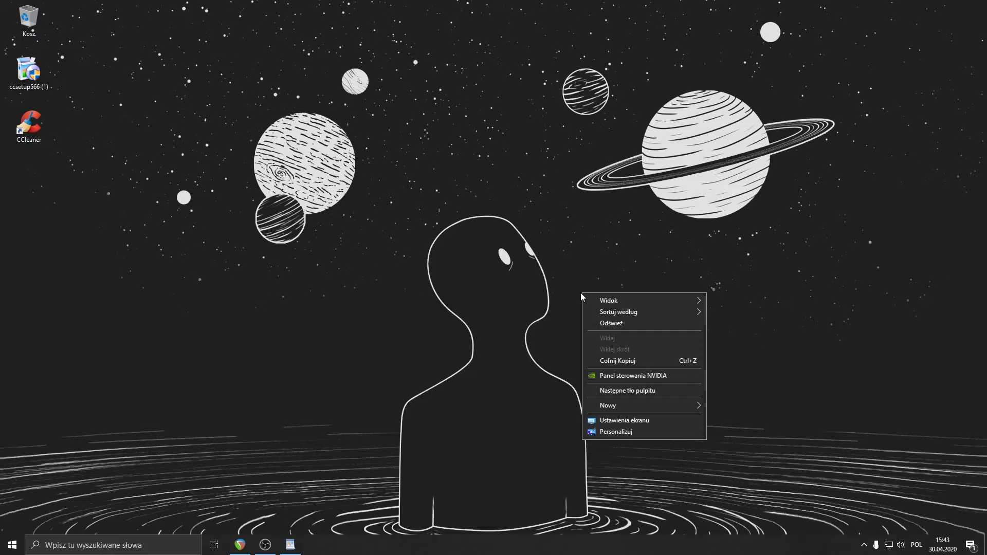
left_click(549, 297)
right_click(548, 294)
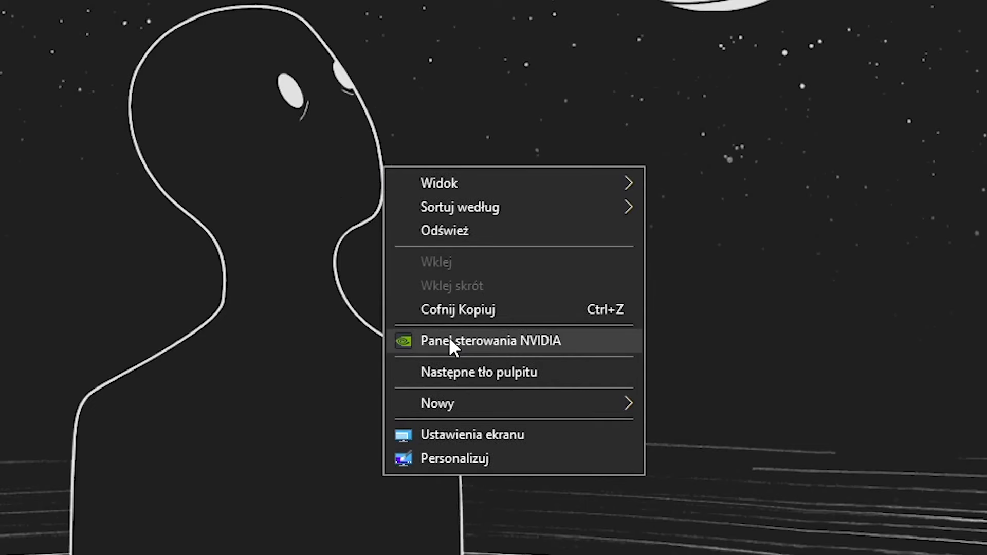
left_click(450, 341)
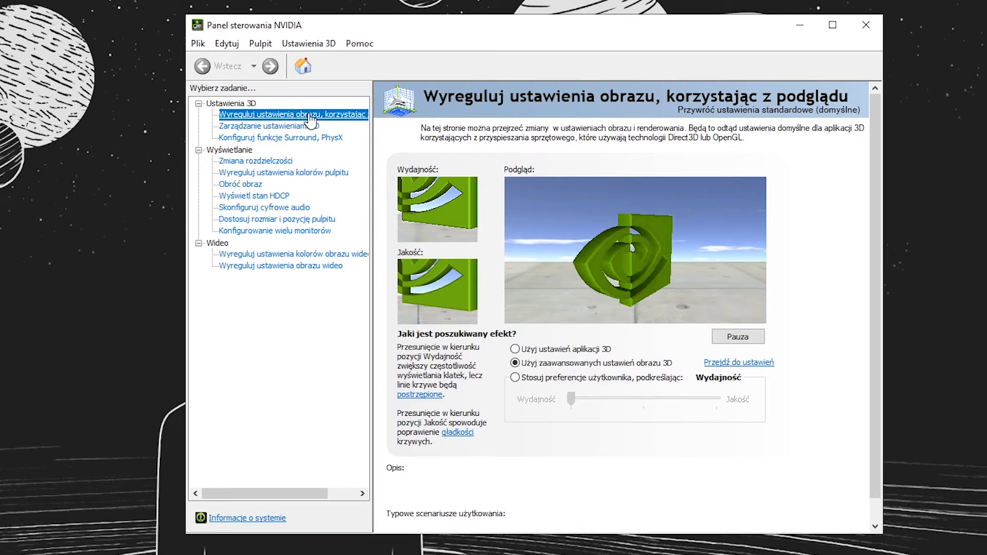
left_click(515, 377)
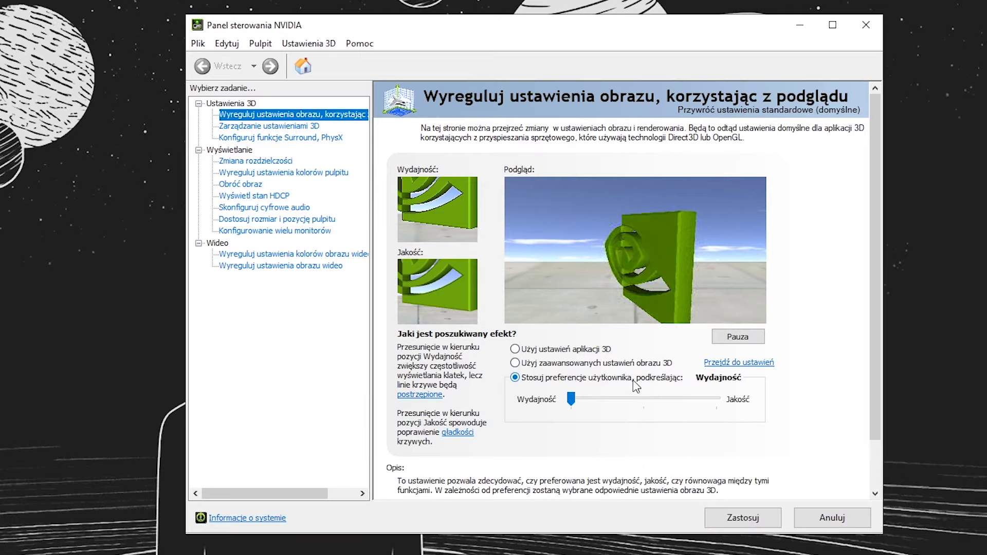
left_click(569, 401)
left_click_drag(571, 402, 717, 399)
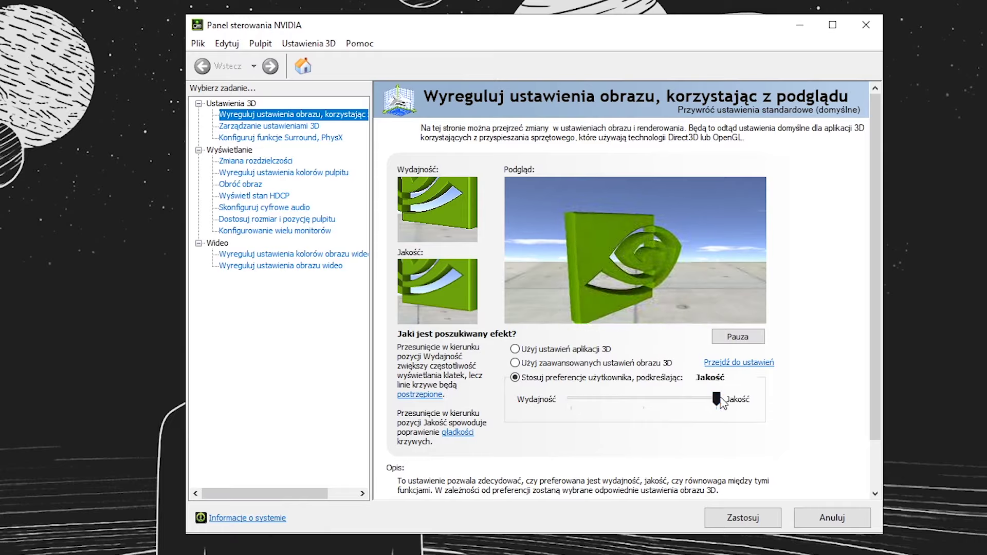
left_click(672, 403)
left_click(571, 403)
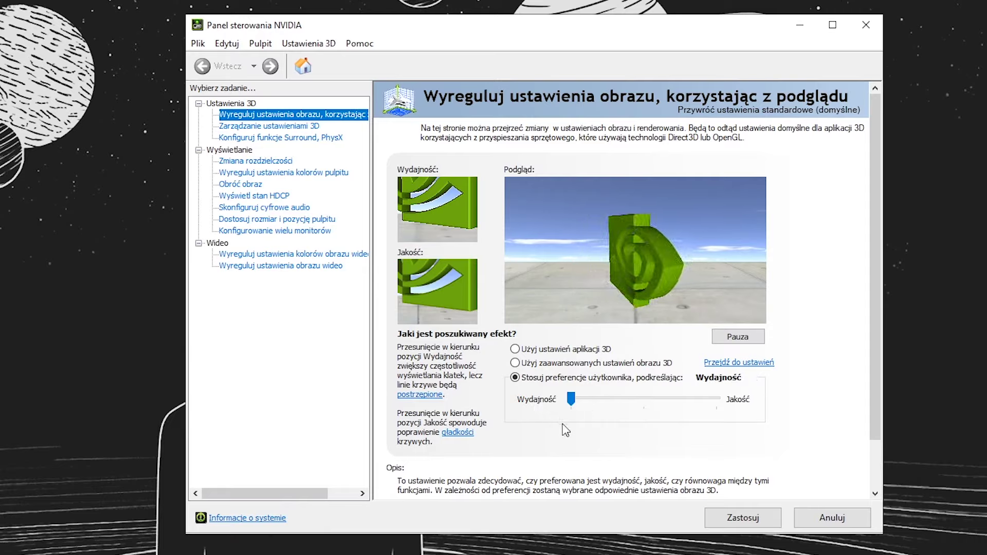
left_click(754, 524)
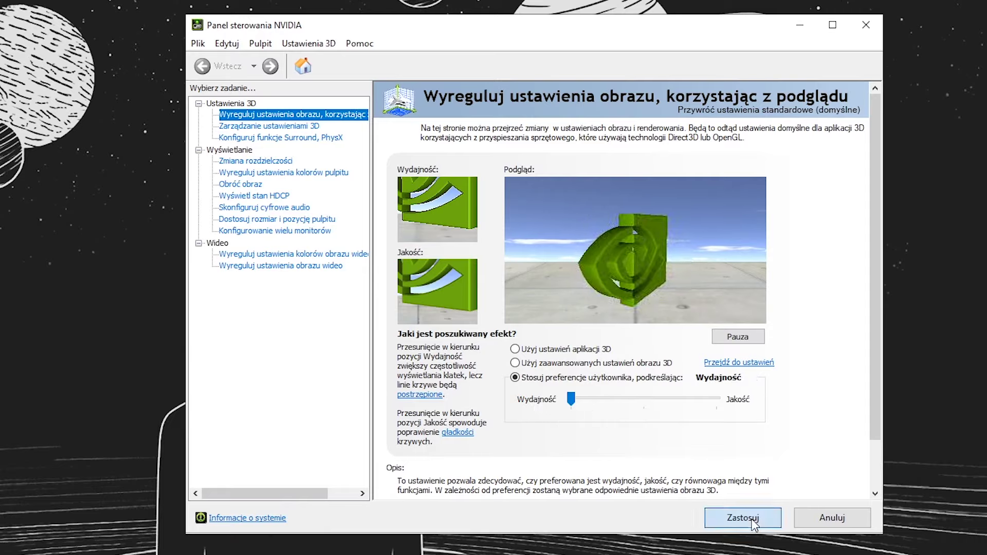
Step: Examine the global 3D settings in Zarządzanie ustawieniami 3D, comparing them with the performance preference on the image preview page
left_click(298, 129)
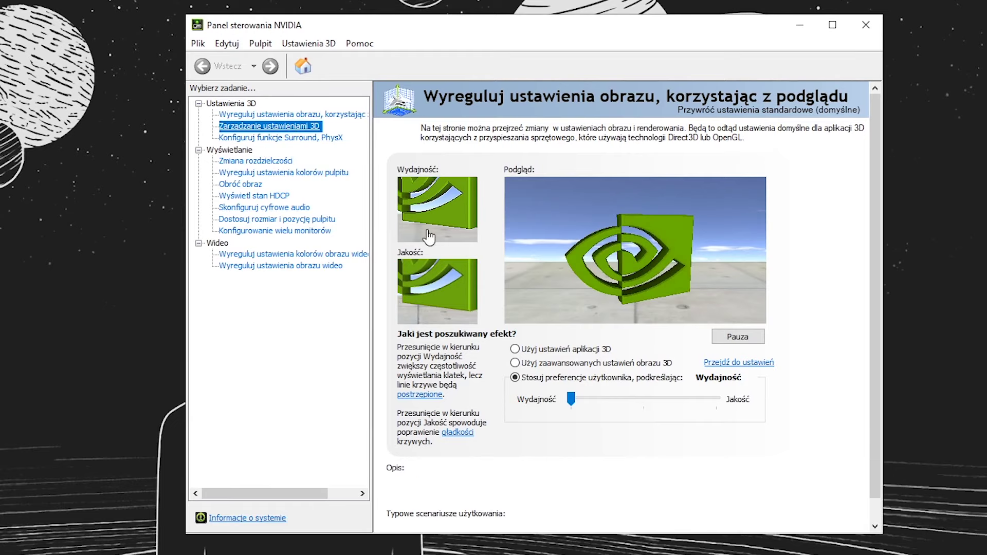
scroll(545, 241, "down", 3)
scroll(545, 241, "down", 3)
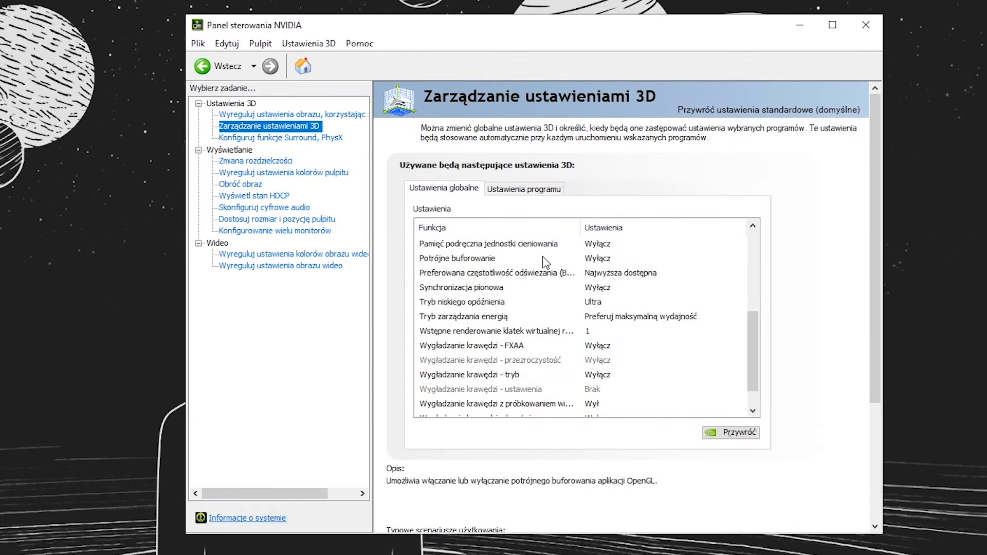
scroll(514, 241, "up", 5)
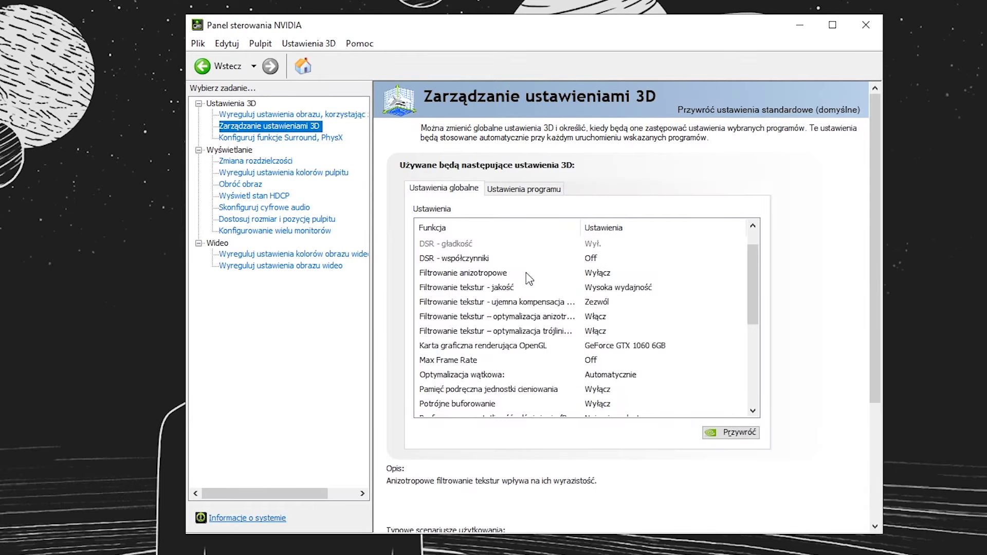
left_click(507, 191)
left_click(435, 192)
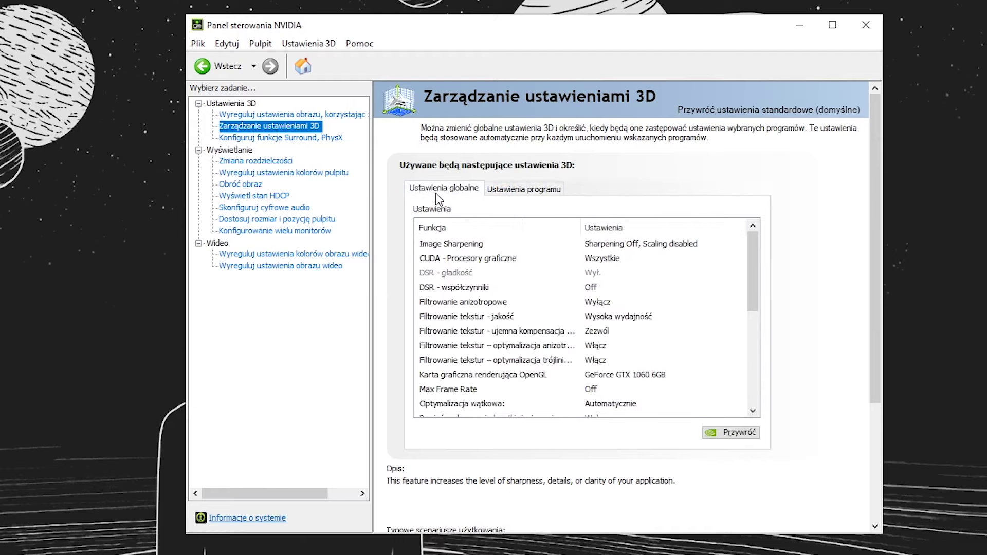
scroll(463, 288, "down", 4)
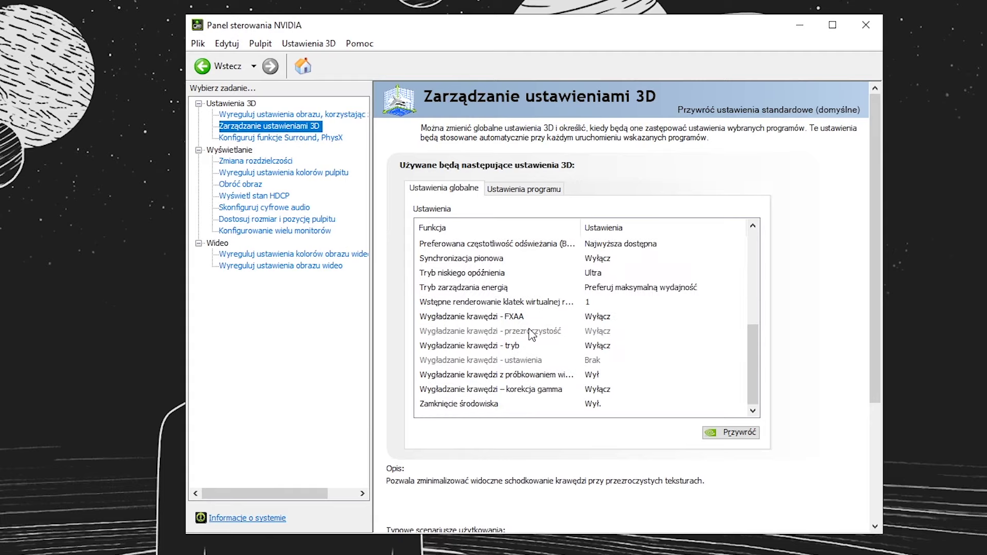
scroll(529, 335, "up", 4)
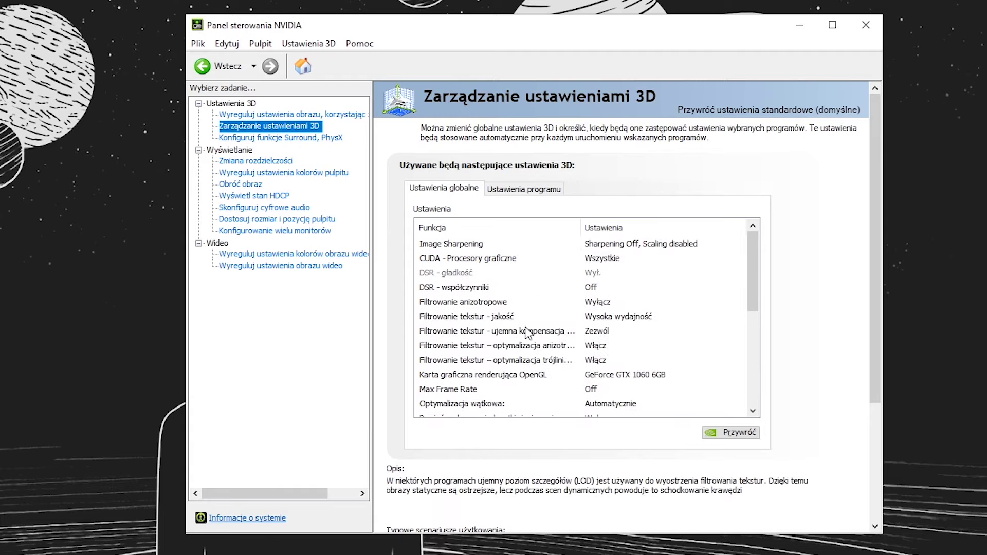
left_click(309, 114)
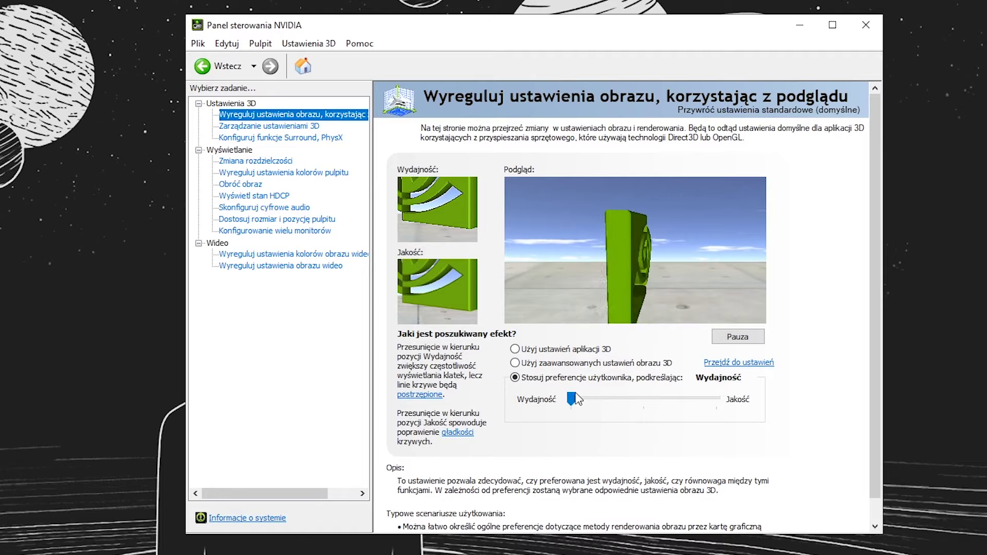
left_click(269, 127)
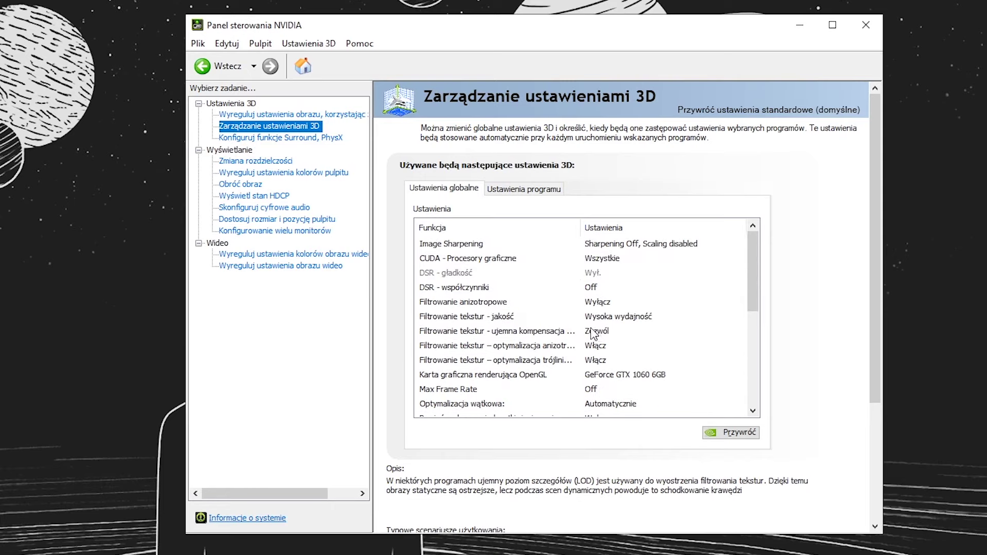
key("Up")
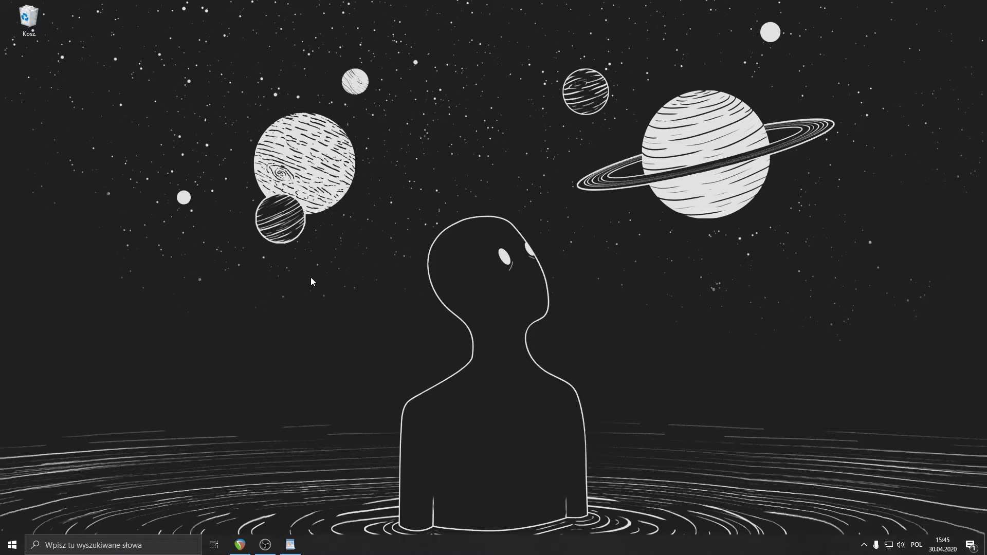
Step: Open Ten komputer in File Explorer and browse to the game's install folder, C:\Riot Games\VALORANT
key("super")
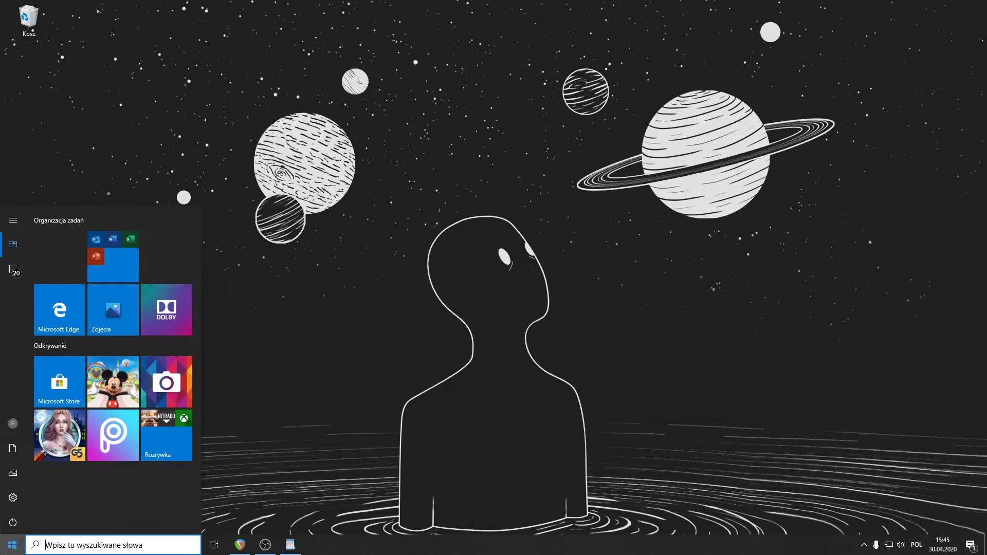
type("ten")
key("Return")
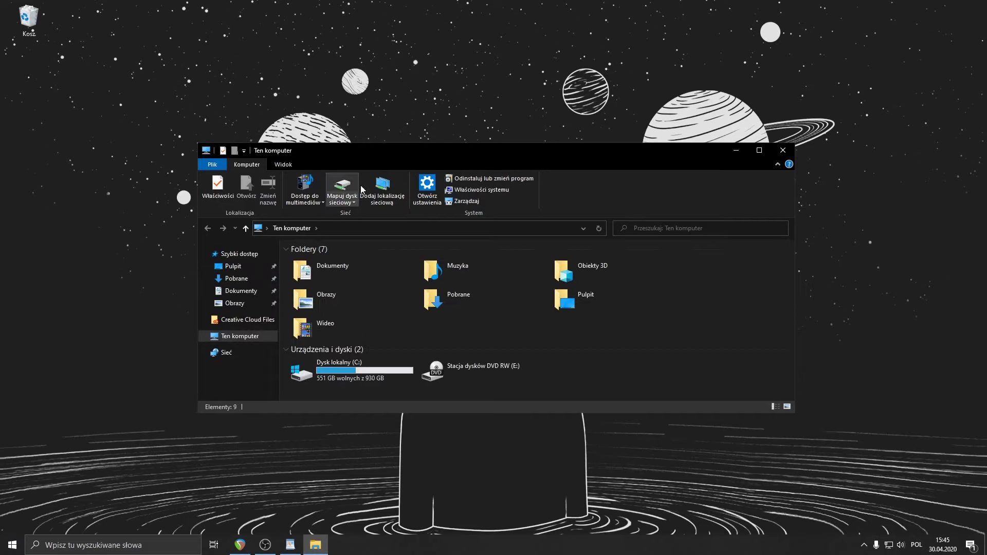
left_click_drag(387, 157, 406, 143)
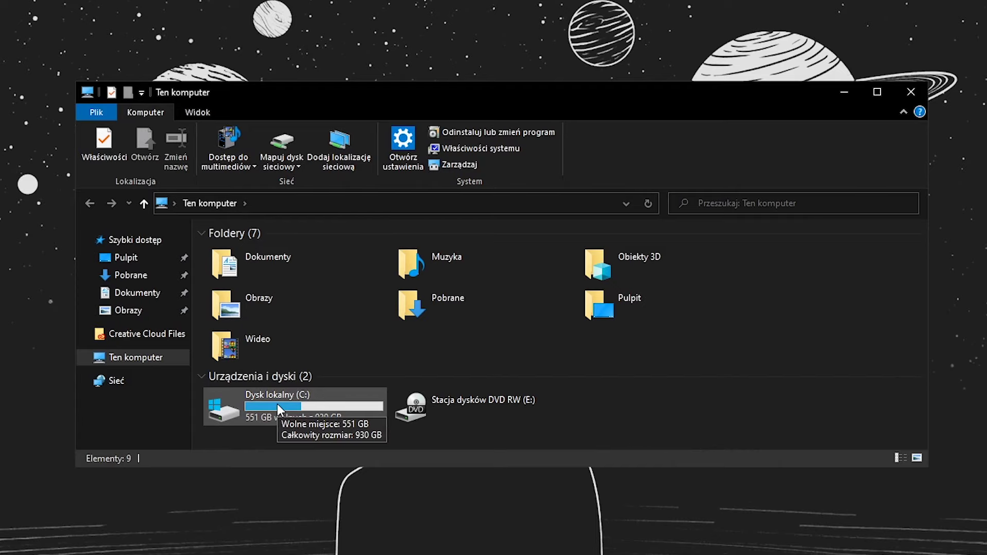
double_click(279, 411)
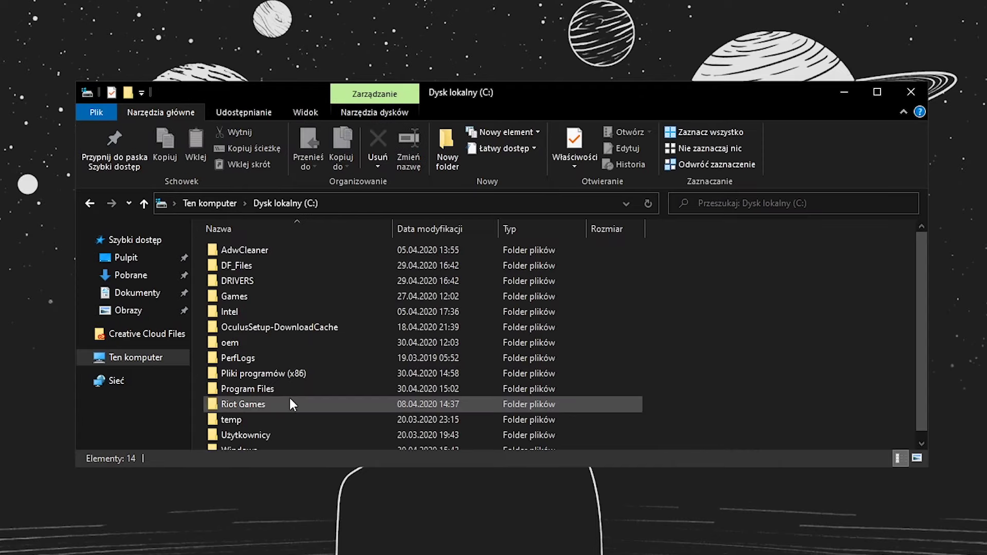
double_click(258, 402)
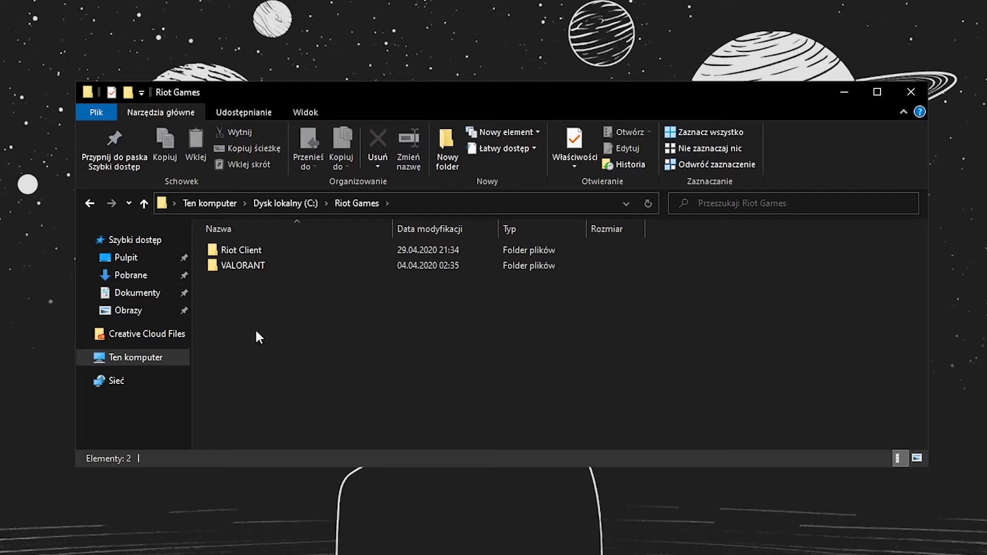
double_click(266, 266)
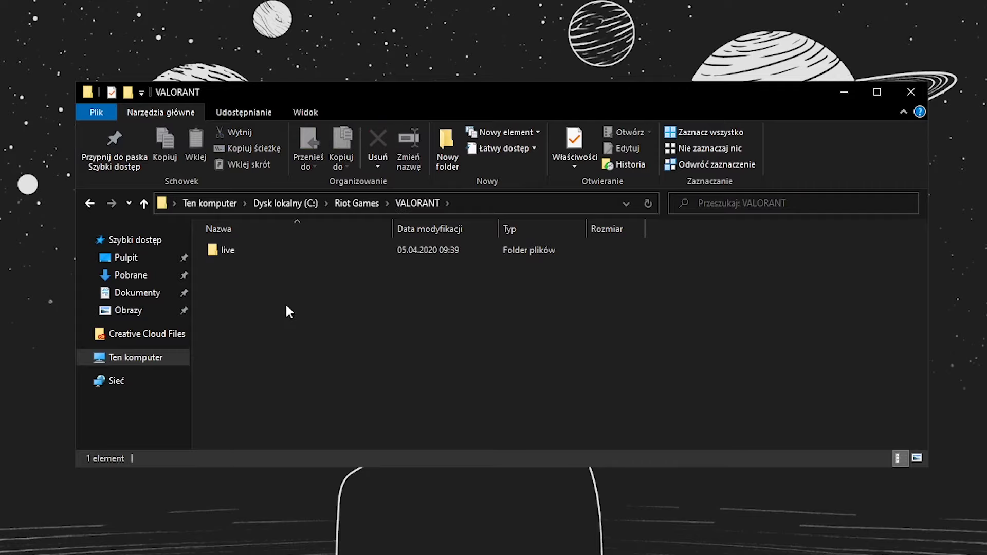
double_click(262, 251)
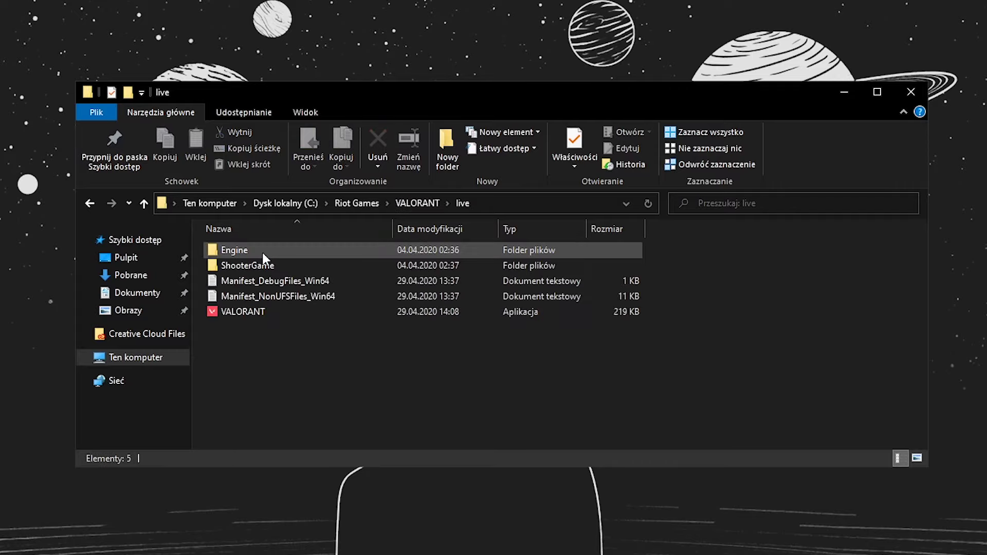
left_click(90, 203)
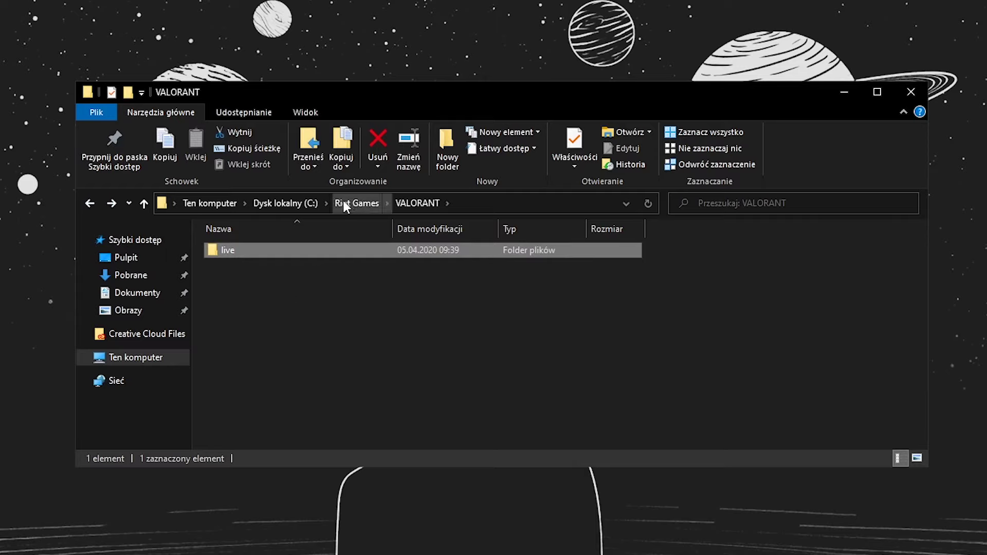
left_click(245, 288)
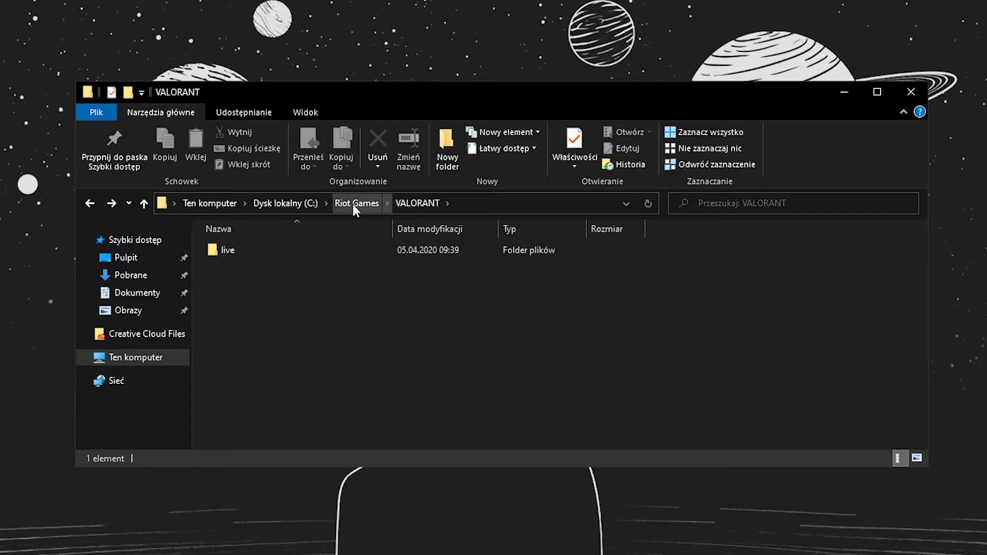
Step: Search the VALORANT folder for .exe files and select the VALORANT application in C:\Riot Games\VALORANT\live
left_click(732, 201)
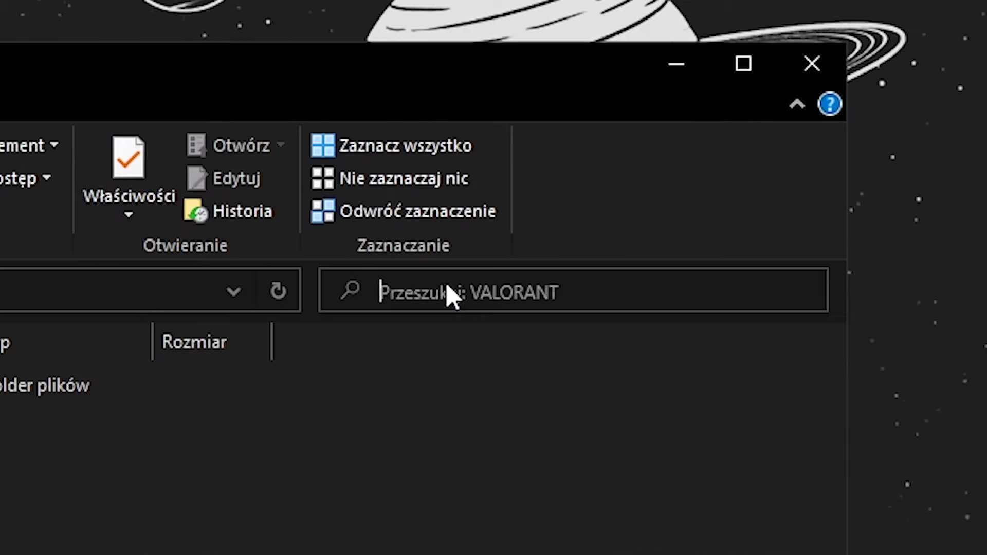
type(".exe")
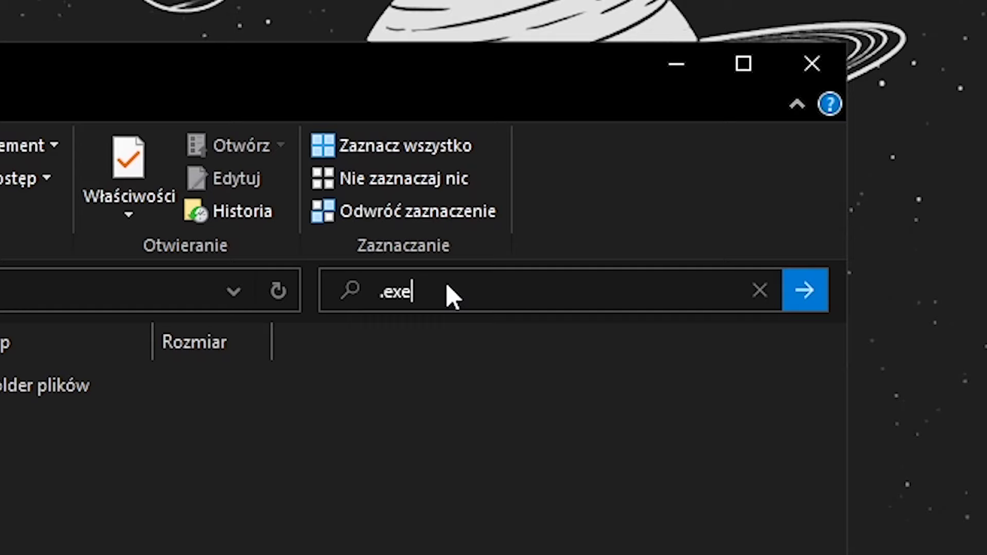
key("Return")
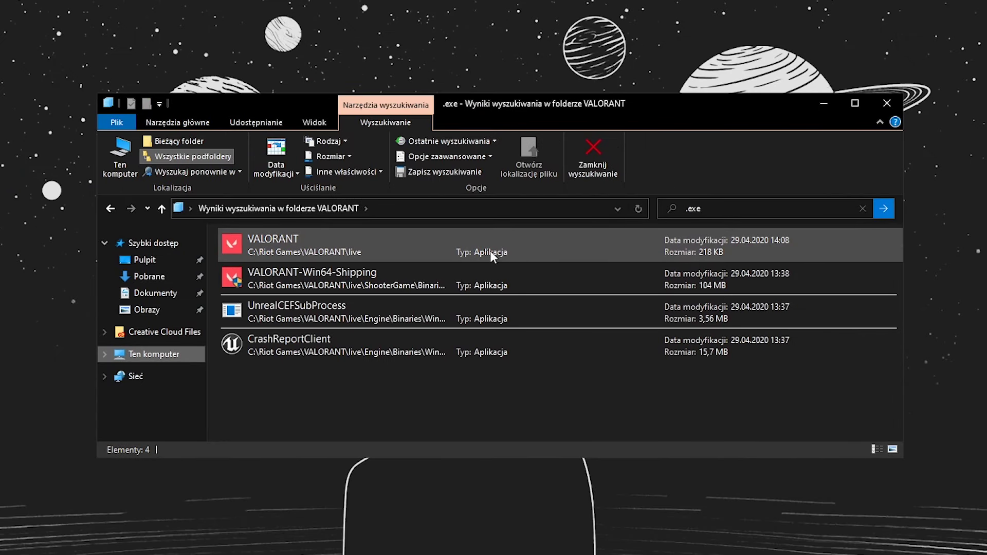
left_click(349, 275)
left_click(351, 248)
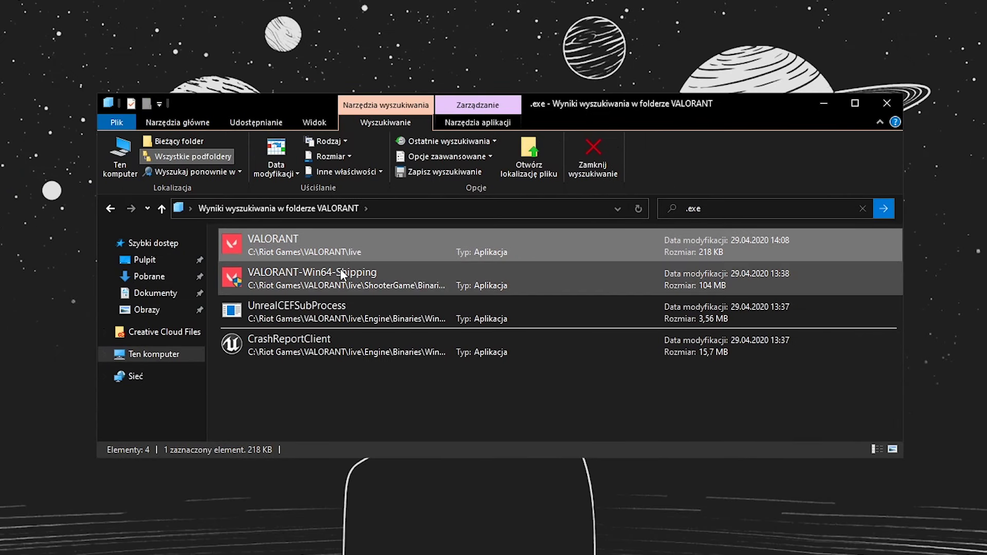
Step: Open the compatibility properties of the VALORANT application in C:\Riot Games\VALORANT\live and enable Wyłącz optymalizacje pełnoekranowe
left_click_drag(304, 103, 342, 95)
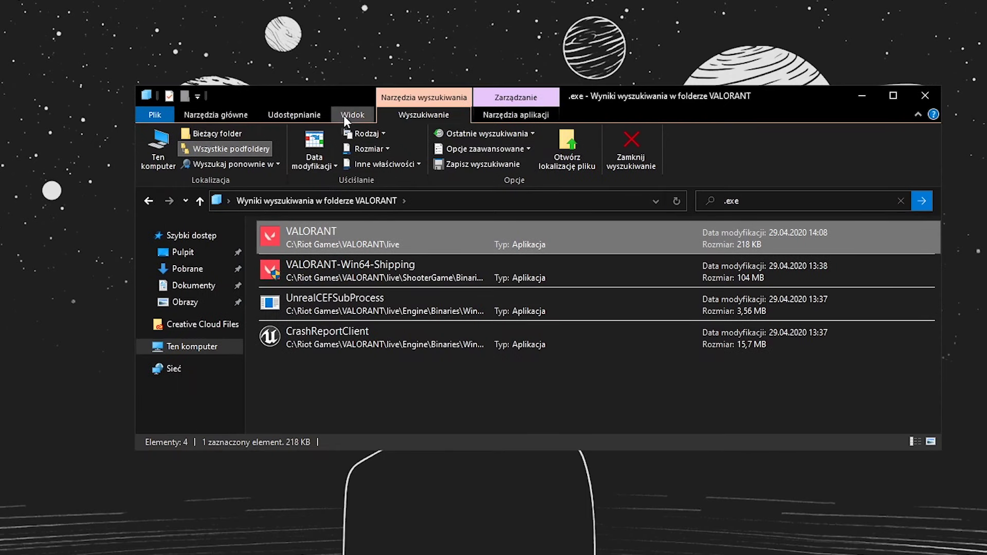
right_click(335, 239)
left_click(387, 548)
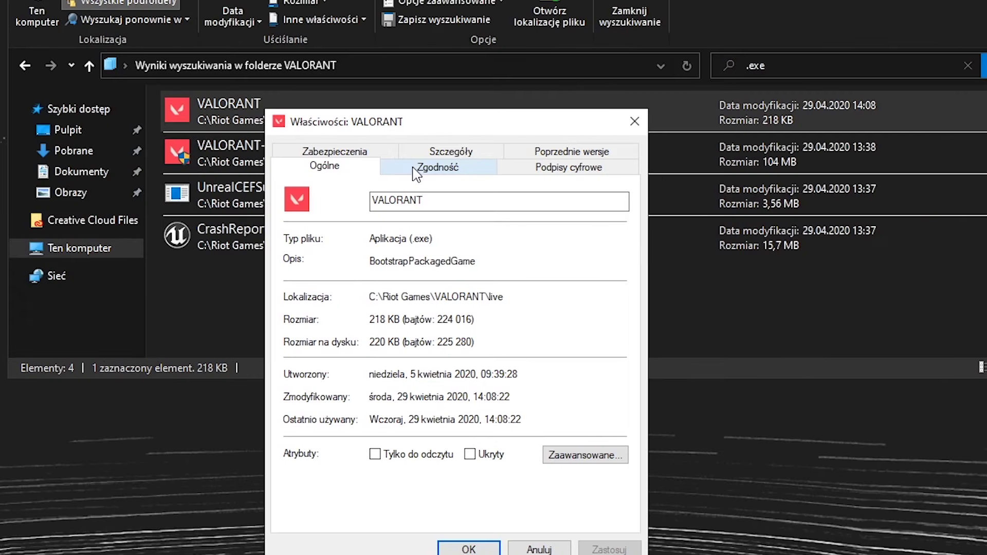
left_click(416, 169)
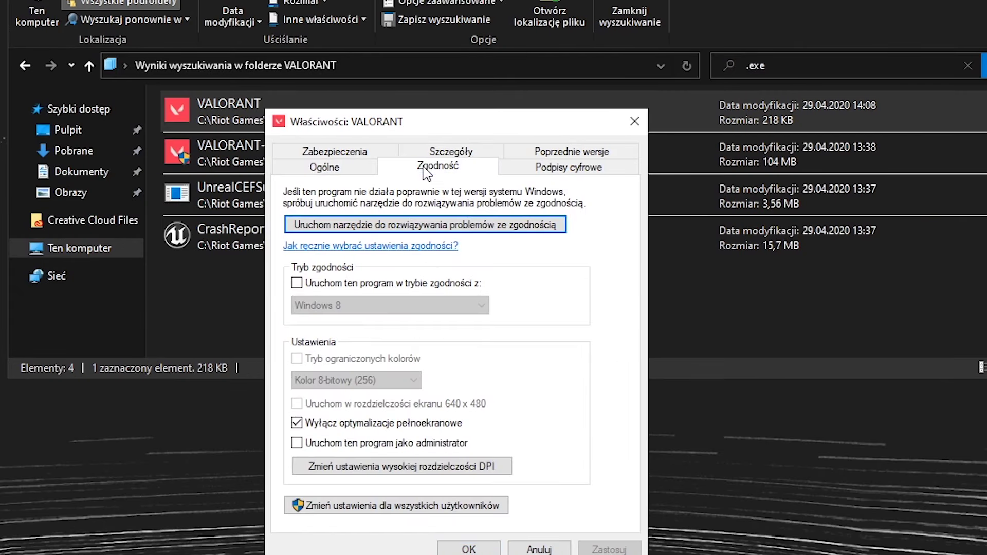
left_click_drag(435, 127, 466, 55)
left_click(329, 351)
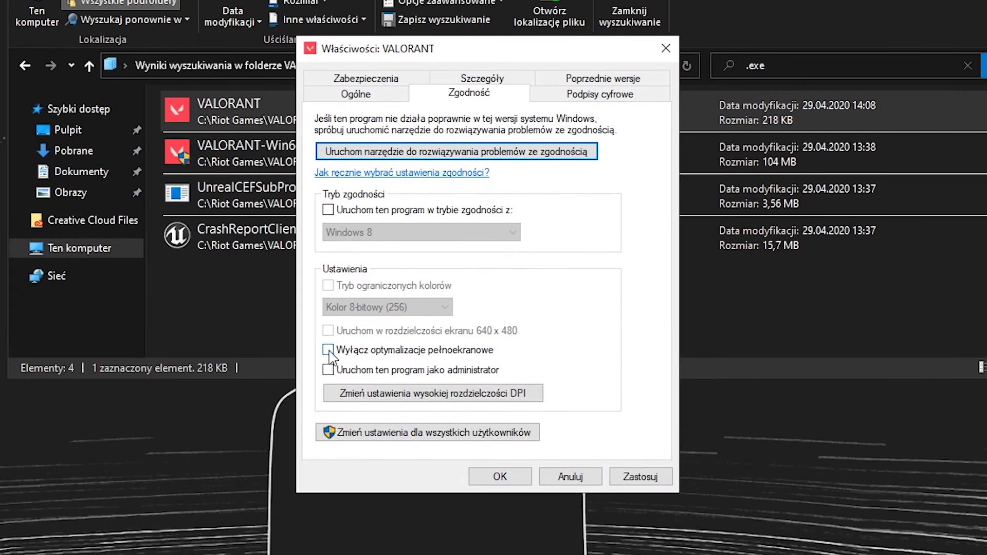
left_click(329, 351)
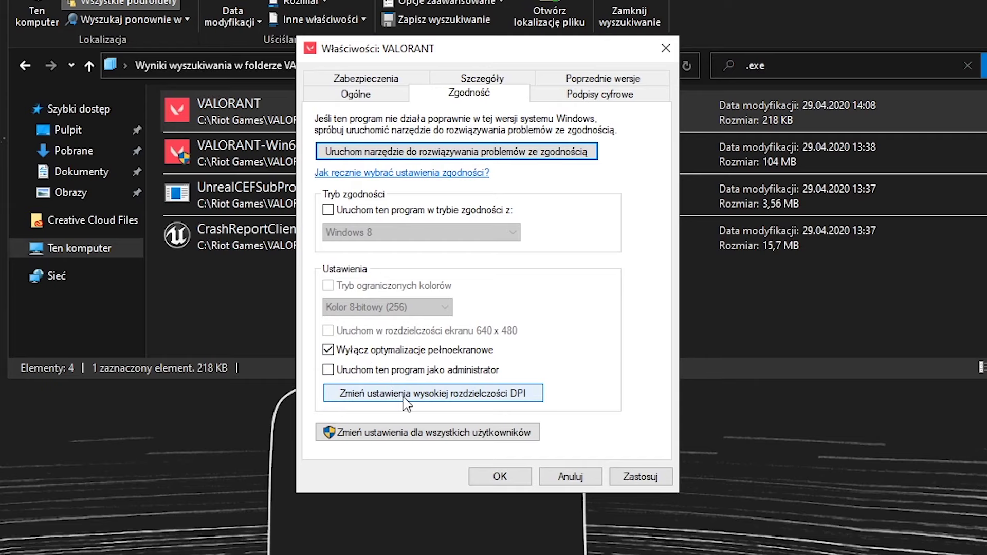
Step: In VALORANT's high-DPI settings, enable the scaling behaviour override, choose Aplikacja as the scaling setting, and confirm
left_click(425, 398)
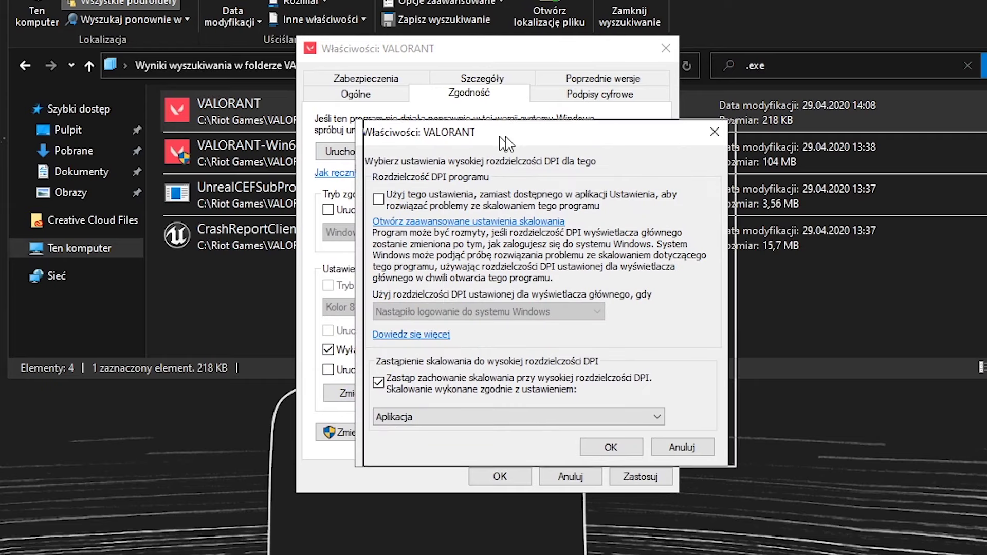
left_click_drag(505, 133, 726, 99)
left_click(599, 349)
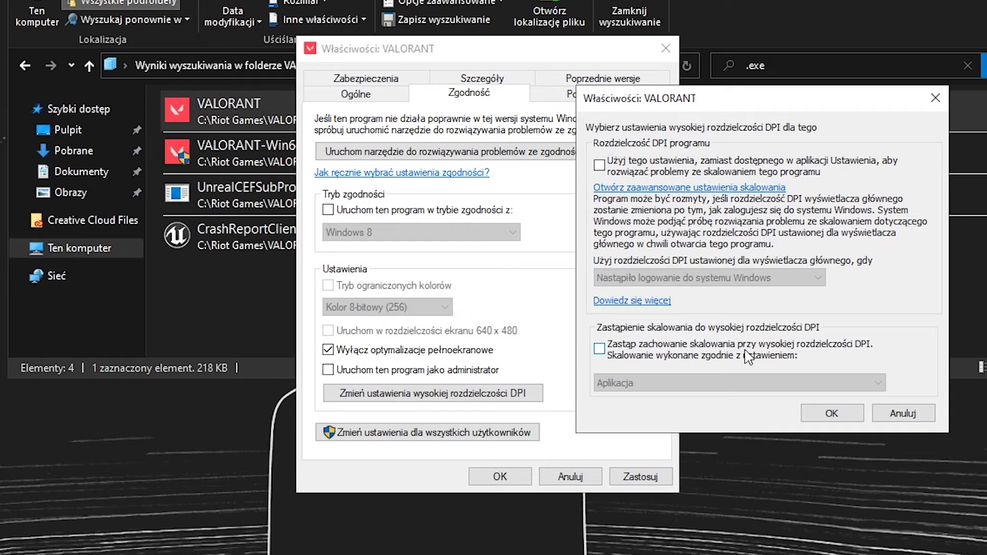
left_click(761, 355)
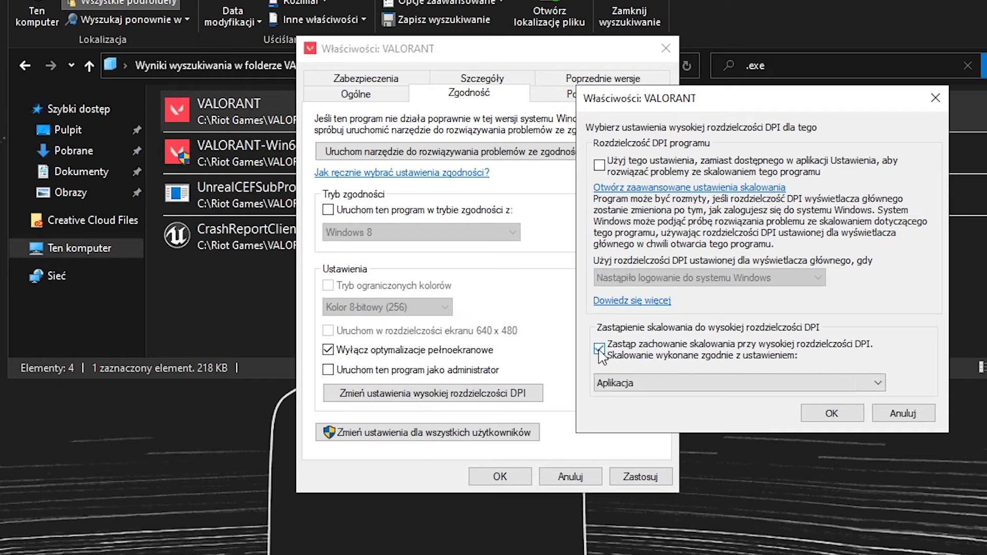
left_click(624, 383)
left_click(625, 399)
left_click(834, 414)
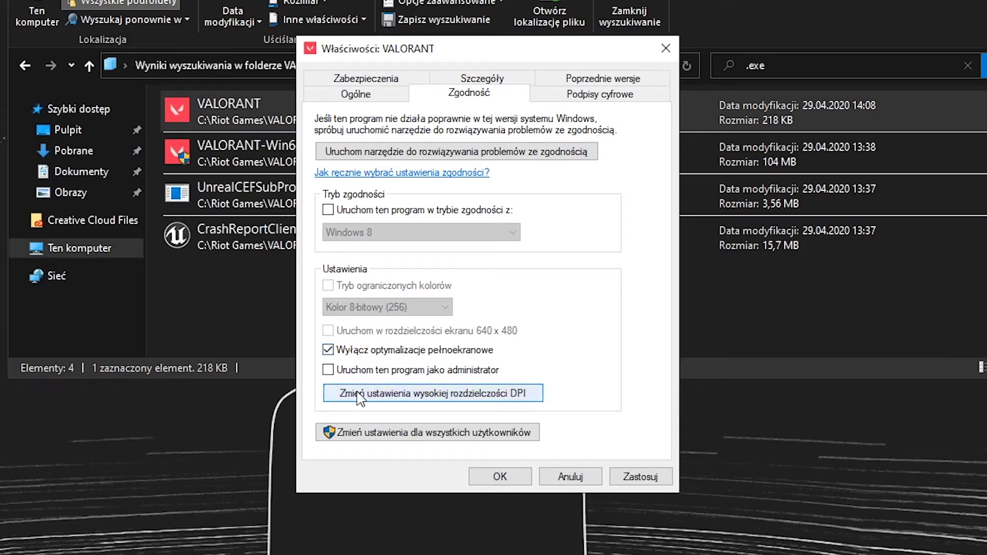
Step: Reopen VALORANT's high-DPI settings, select Aplikacja for the scaling override again, and apply and close the file's properties
left_click(382, 395)
left_click_drag(507, 136, 678, 128)
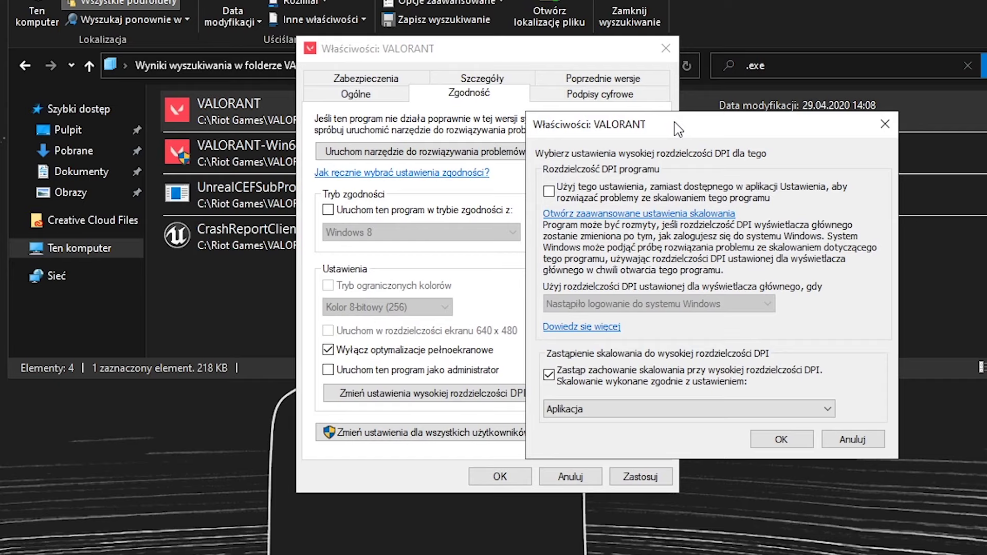
left_click(565, 409)
left_click(580, 430)
left_click(775, 444)
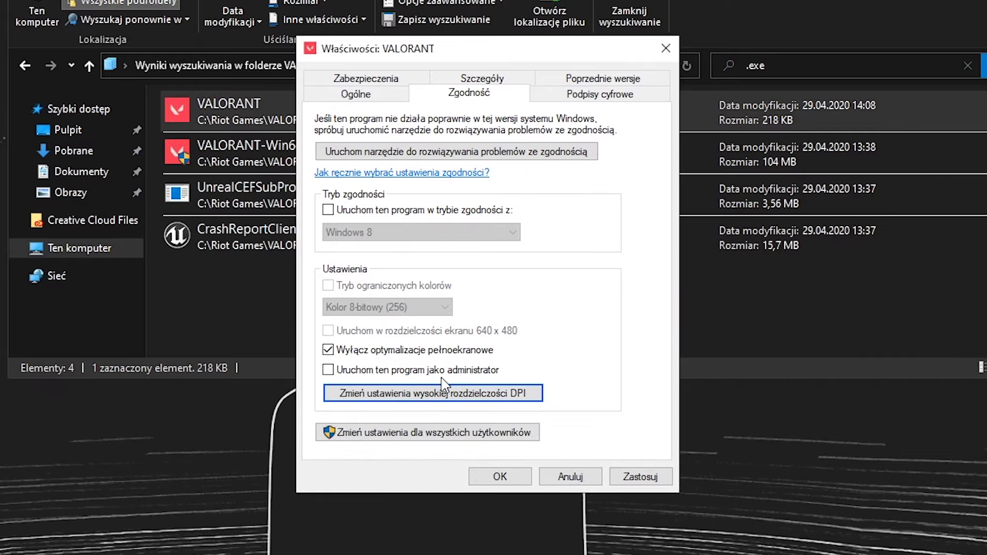
left_click(649, 477)
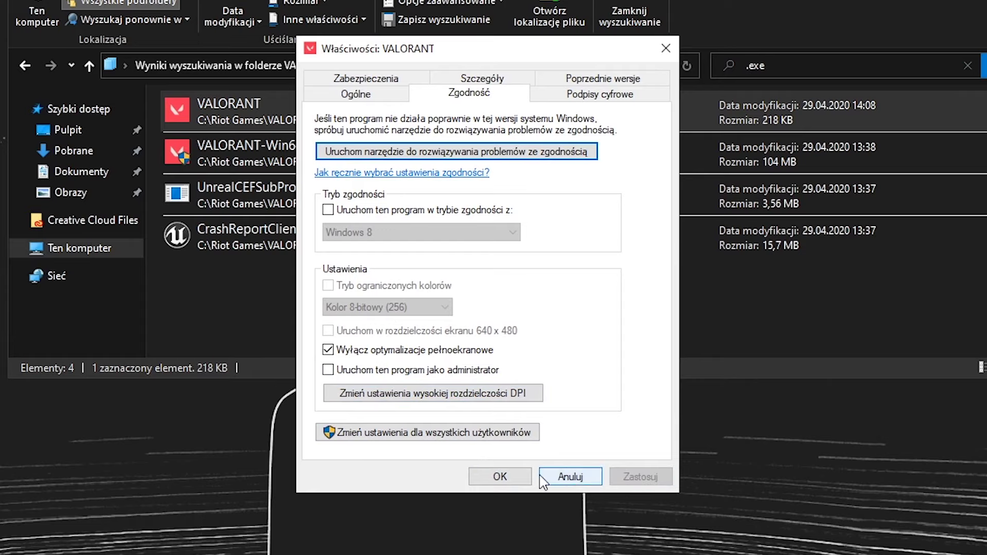
left_click(493, 480)
Step: Open the compatibility properties of VALORANT-Win64-Shipping and make sure Wyłącz optymalizacje pełnoekranowe is enabled
left_click(293, 156)
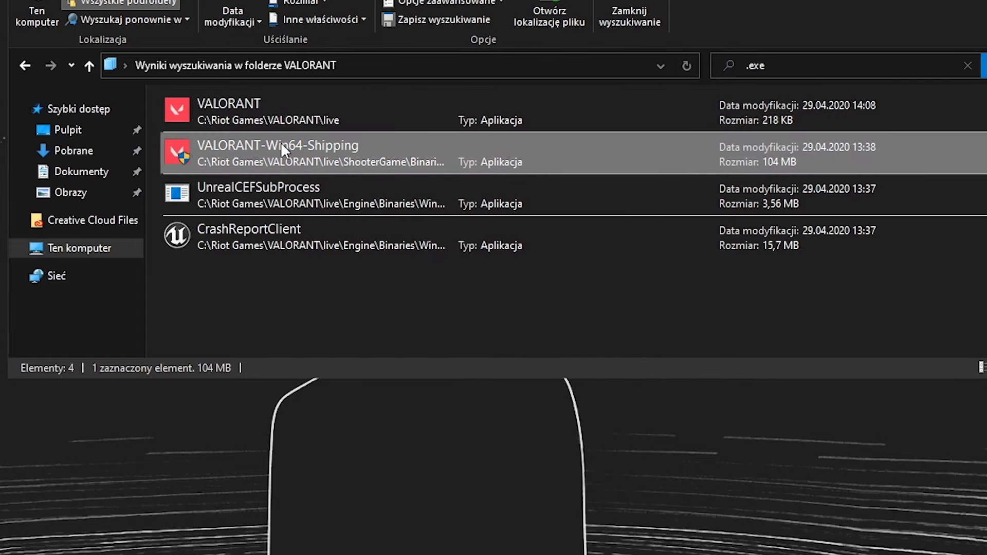
right_click(321, 156)
left_click(426, 544)
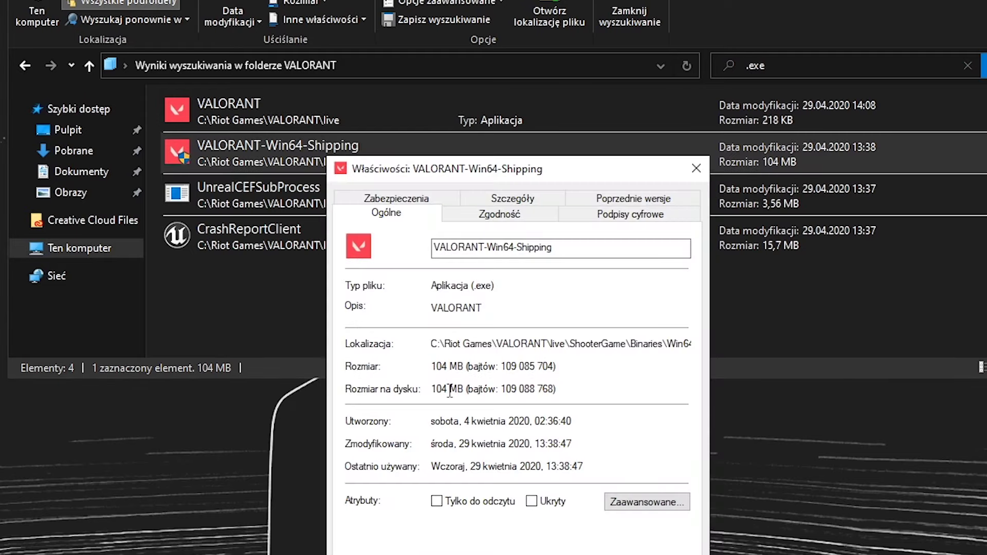
left_click(496, 220)
left_click_drag(495, 178, 655, 77)
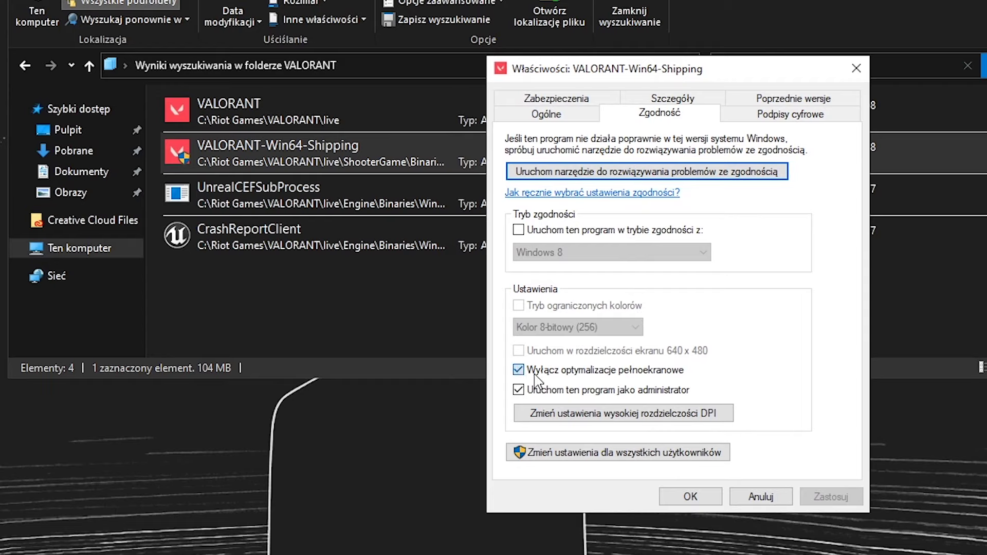
left_click(519, 370)
left_click(519, 369)
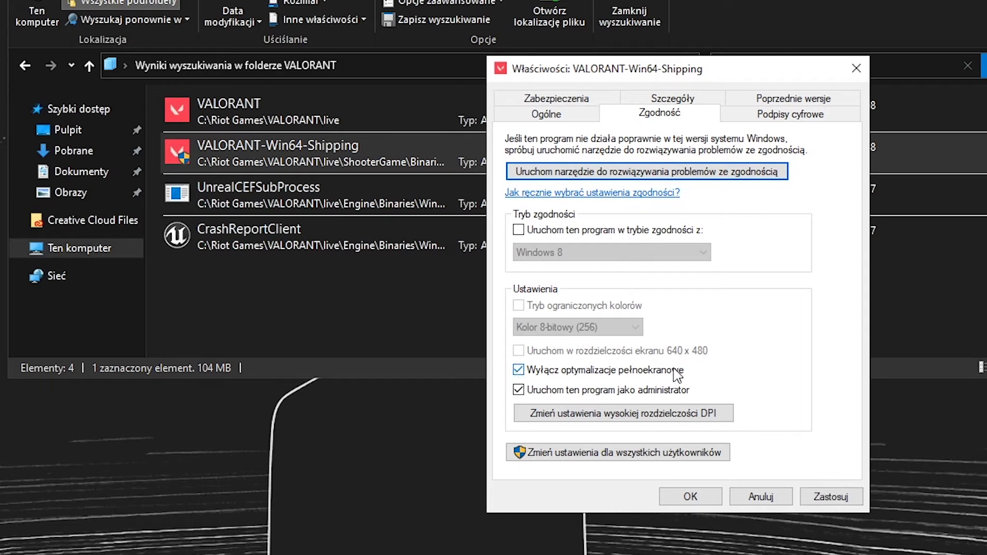